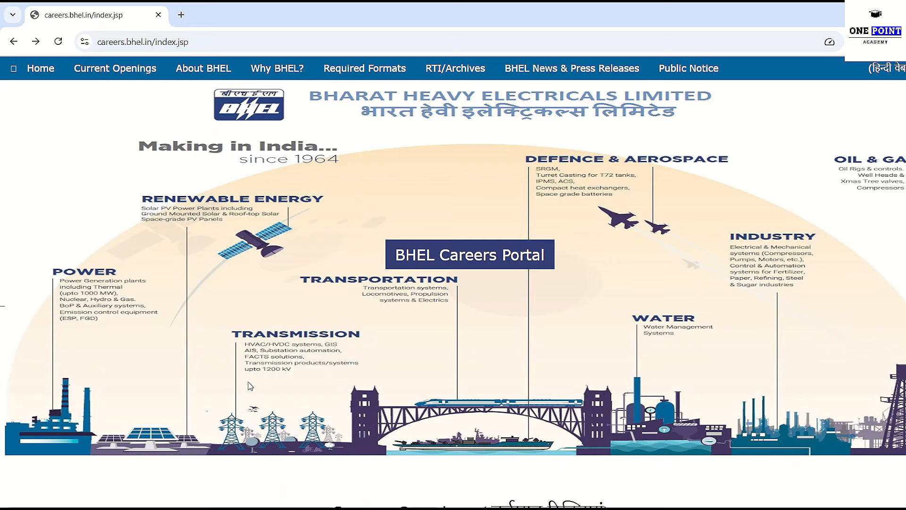
# Step: Open the BHEL Medical Examination Rules for the Engineer Trainees & Supervisor Trainees – 2025 recruitment and skim the vision and ear standards
pyautogui.scroll(-5, 249, 383)
pyautogui.scroll(-4, 233, 295)
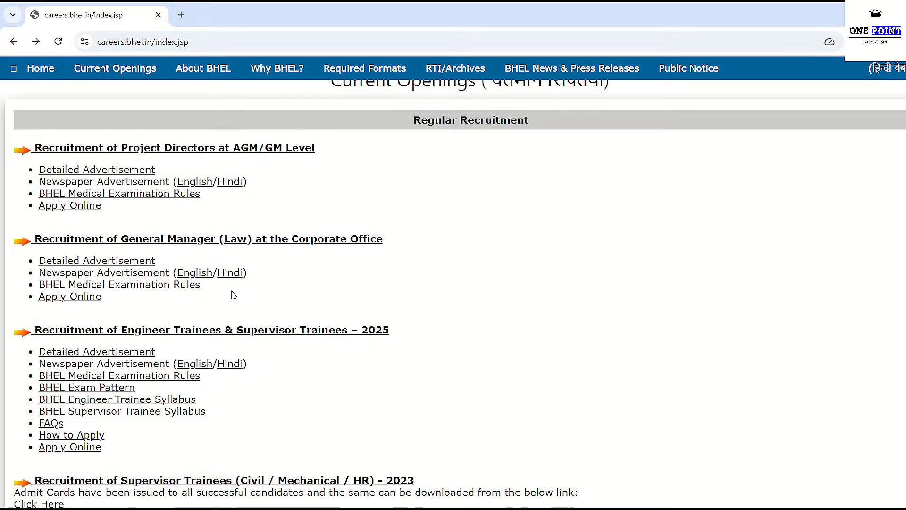
pyautogui.scroll(1, 233, 295)
pyautogui.scroll(-1, 232, 295)
pyautogui.scroll(-2, 231, 293)
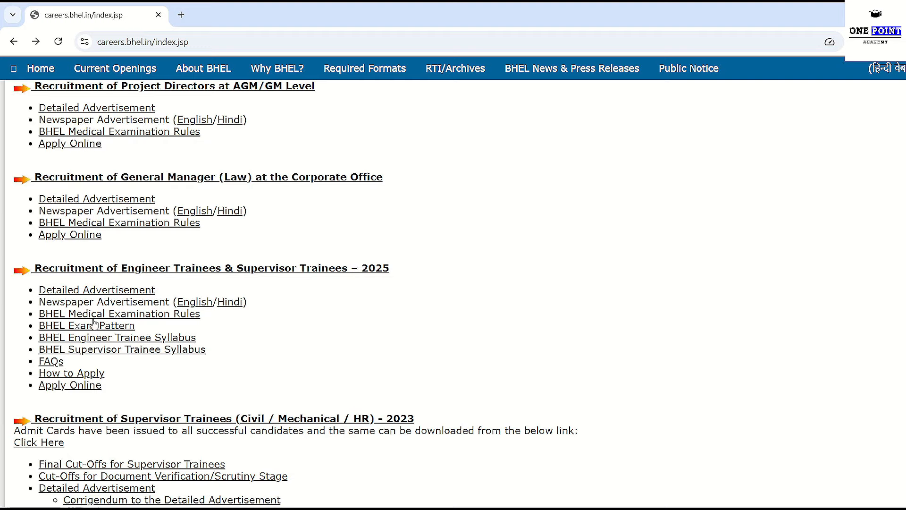
pyautogui.click(173, 315)
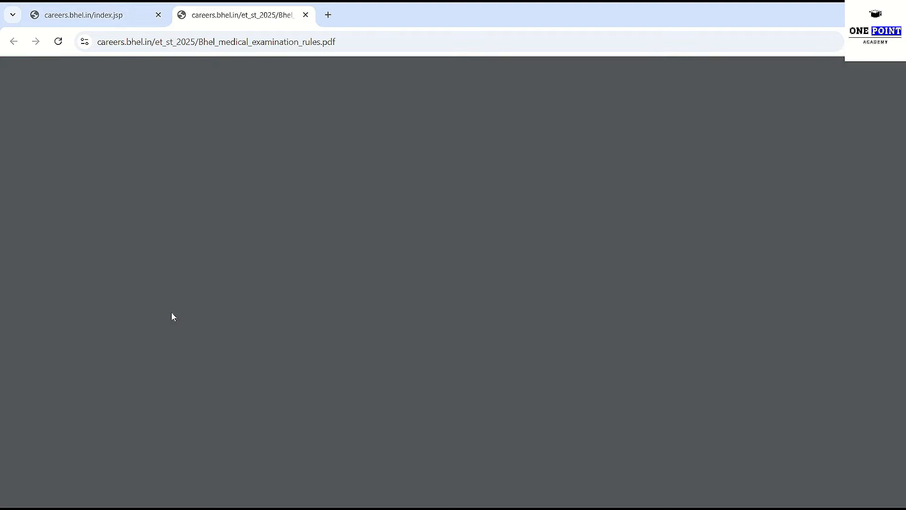
pyautogui.scroll(-20, 324, 313)
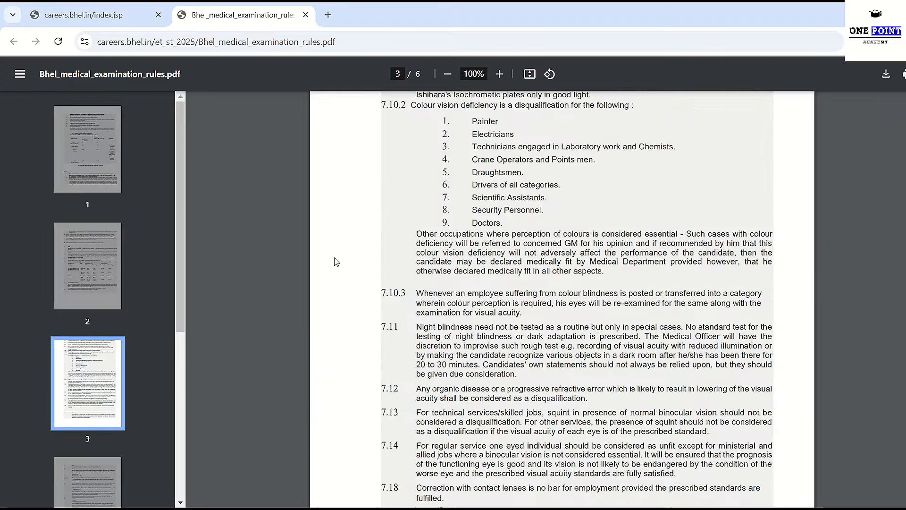
pyautogui.scroll(-5, 326, 254)
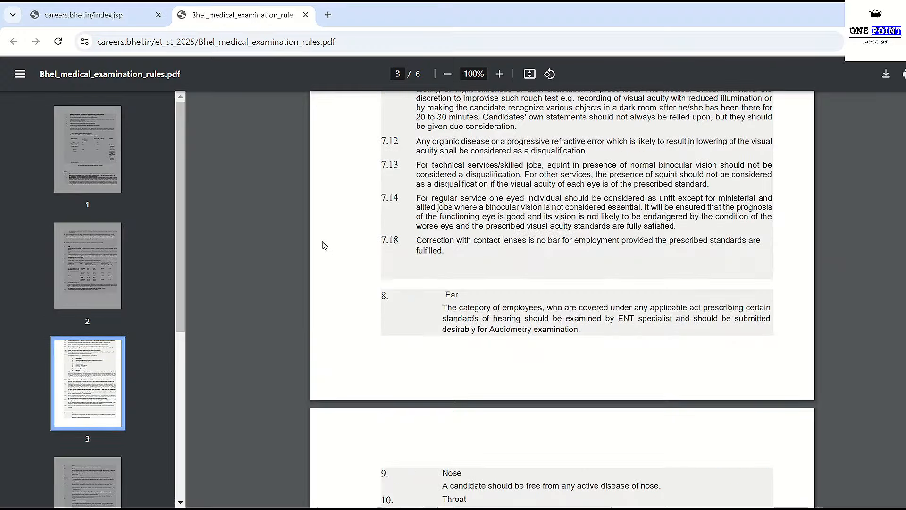
pyautogui.scroll(-2, 313, 213)
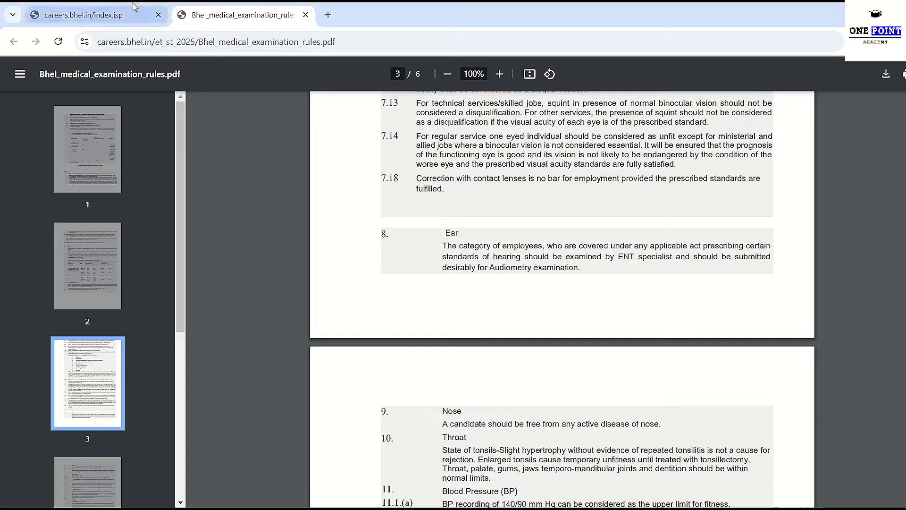
# Step: Open the BHEL Exam Pattern from the careers page and examine the Engineer Trainee test duration and total number of questions
pyautogui.click(84, 14)
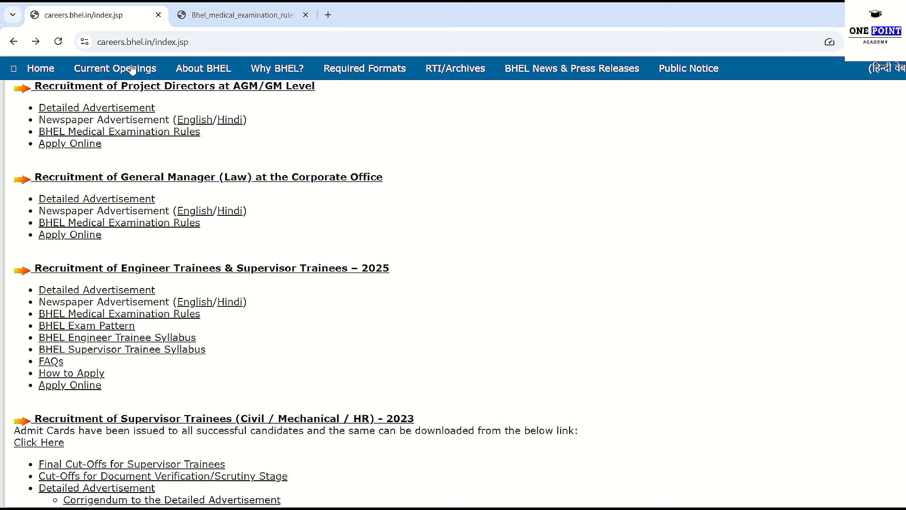
pyautogui.click(109, 326)
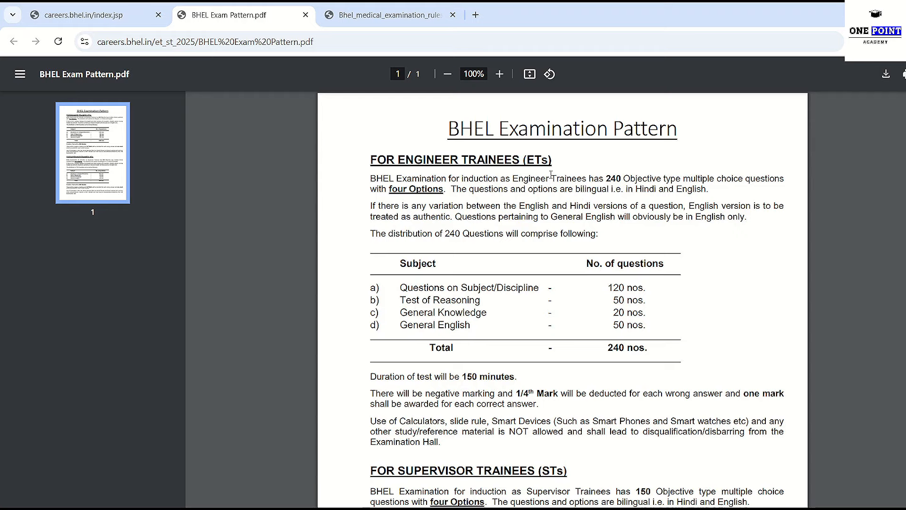
pyautogui.scroll(-3, 551, 175)
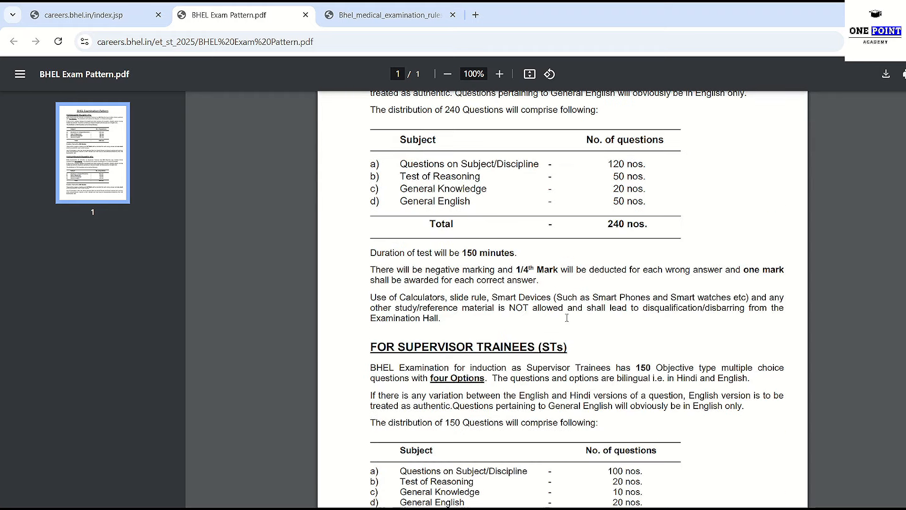
pyautogui.scroll(3, 566, 307)
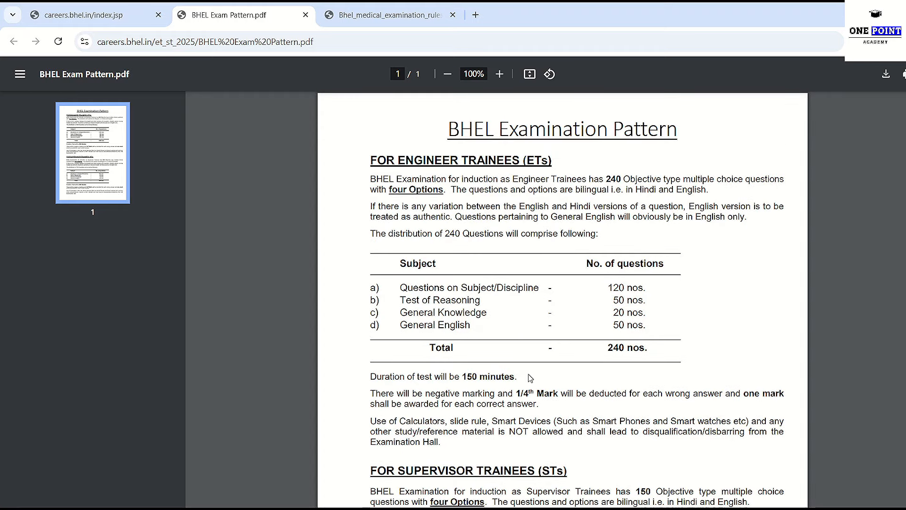
pyautogui.moveTo(519, 376); pyautogui.dragTo(446, 372)
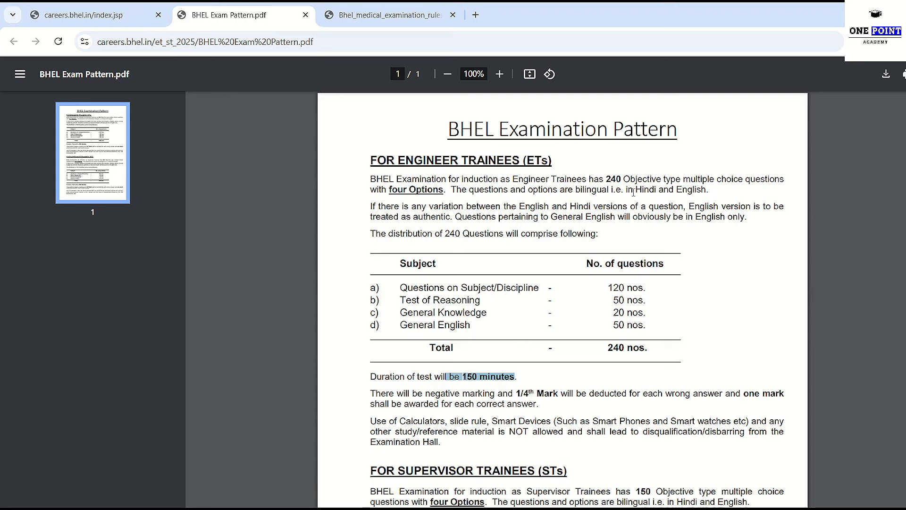
pyautogui.moveTo(607, 179)
pyautogui.mouseDown()
pyautogui.moveTo(740, 179)
pyautogui.moveTo(610, 190)
pyautogui.mouseUp()
pyautogui.click(613, 257)
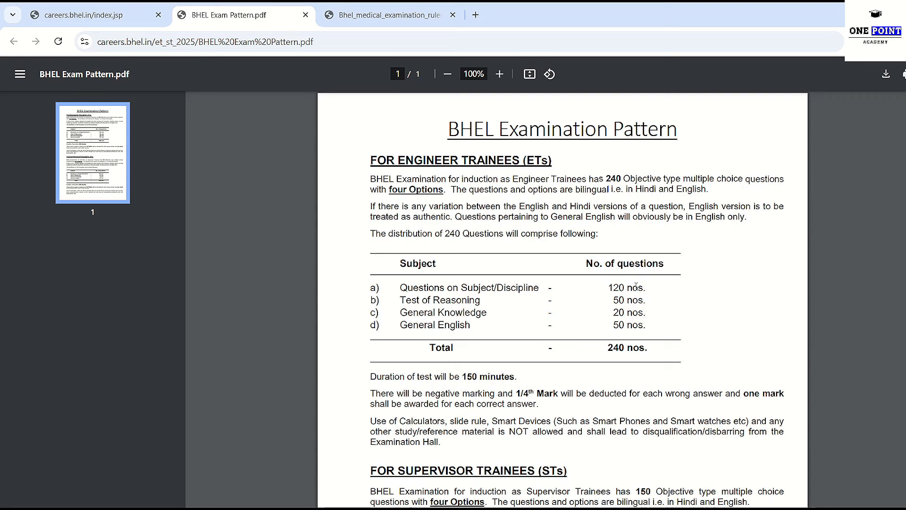
# Step: Highlight the subject rows and question counts in the Engineer Trainees distribution table while reviewing it
pyautogui.moveTo(655, 287); pyautogui.dragTo(391, 286)
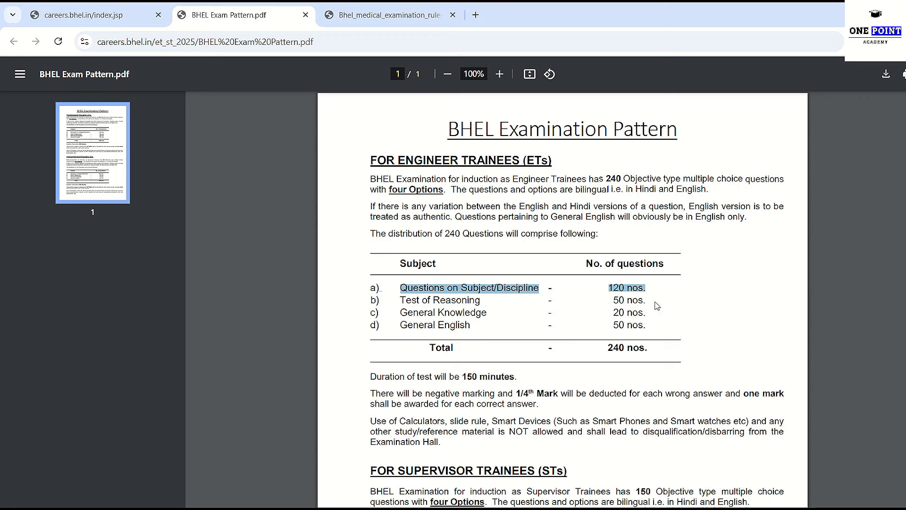
pyautogui.click(445, 303)
pyautogui.moveTo(417, 300); pyautogui.dragTo(480, 300)
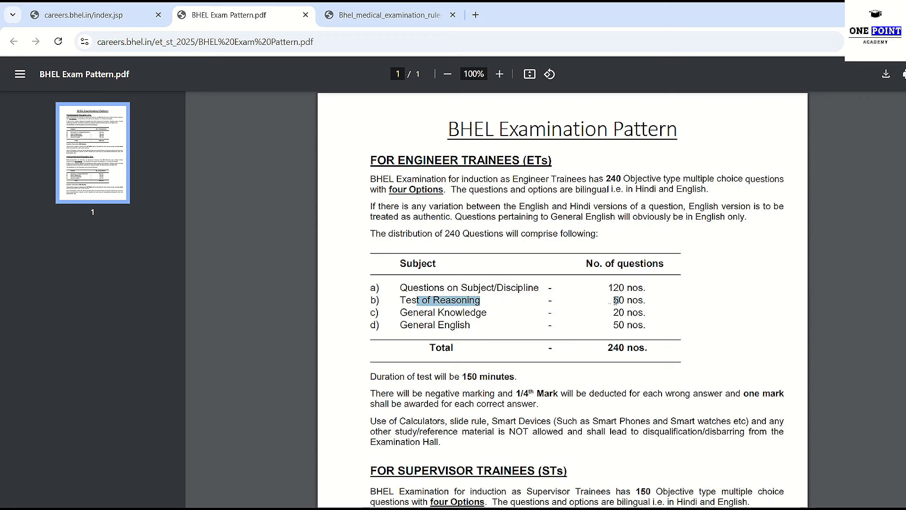
pyautogui.moveTo(616, 301); pyautogui.dragTo(647, 312)
pyautogui.click(544, 338)
# Step: Review the Engineer Trainee negative marking rule and highlight the rule on calculators and smart devices
pyautogui.scroll(-2, 544, 338)
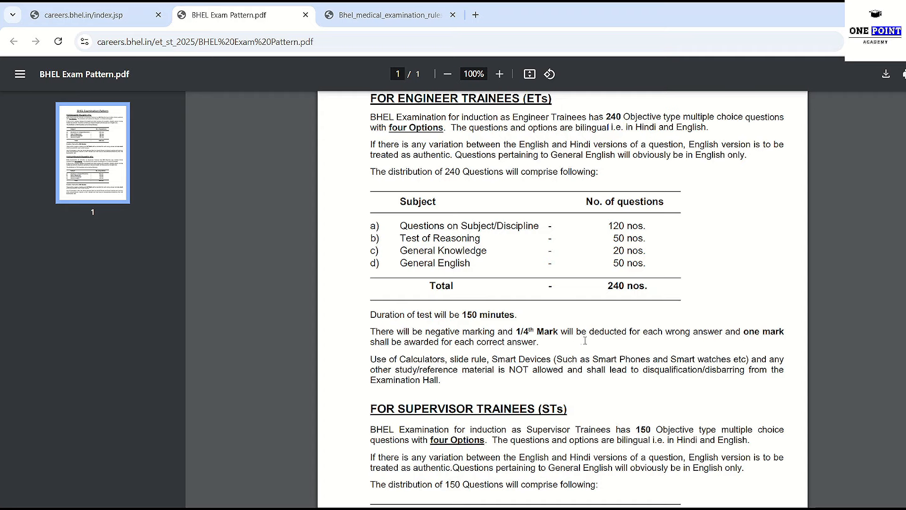
pyautogui.scroll(1, 567, 338)
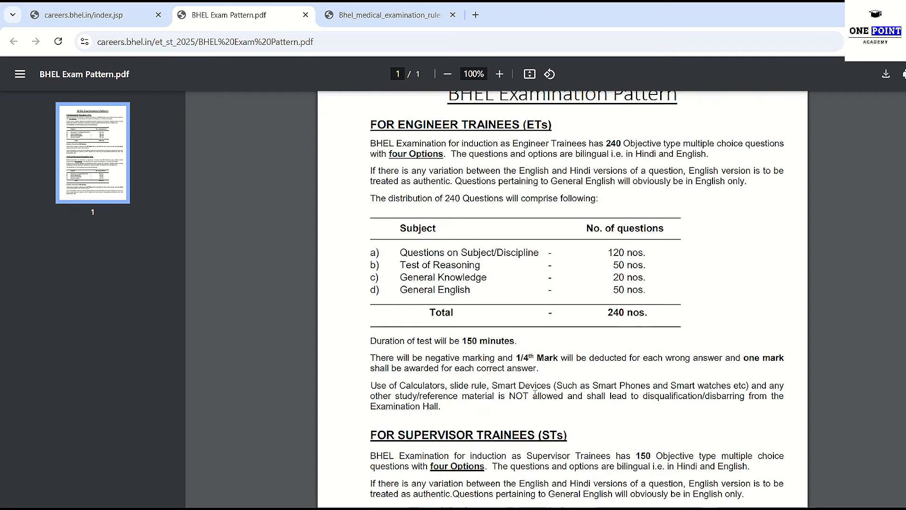
pyautogui.scroll(-2, 534, 393)
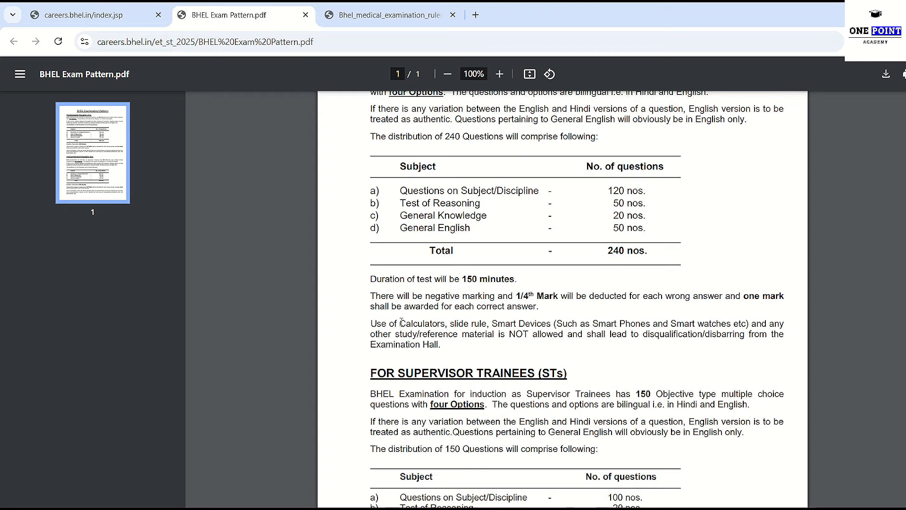
pyautogui.moveTo(401, 322); pyautogui.dragTo(544, 335)
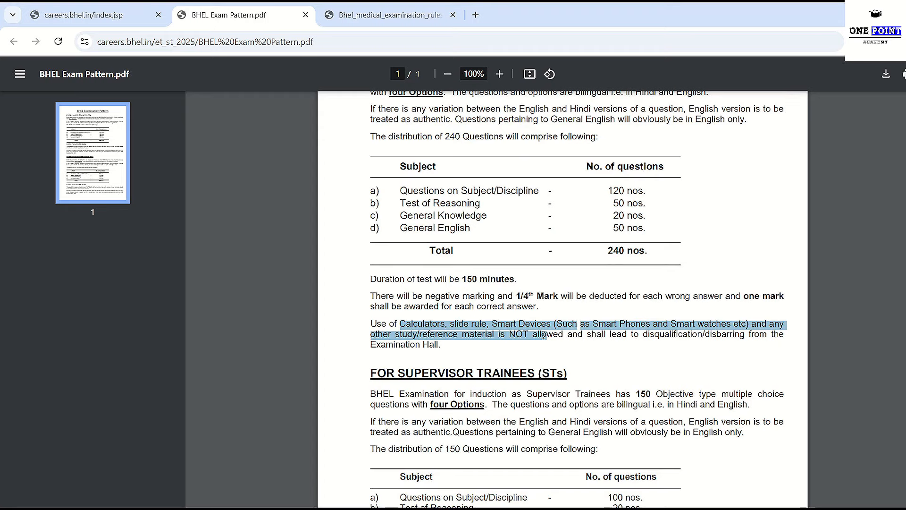
pyautogui.click(542, 335)
# Step: Examine the Supervisor Trainees exam pattern, highlighting its question count, test duration and rule on calculators and smart devices
pyautogui.scroll(-4, 524, 334)
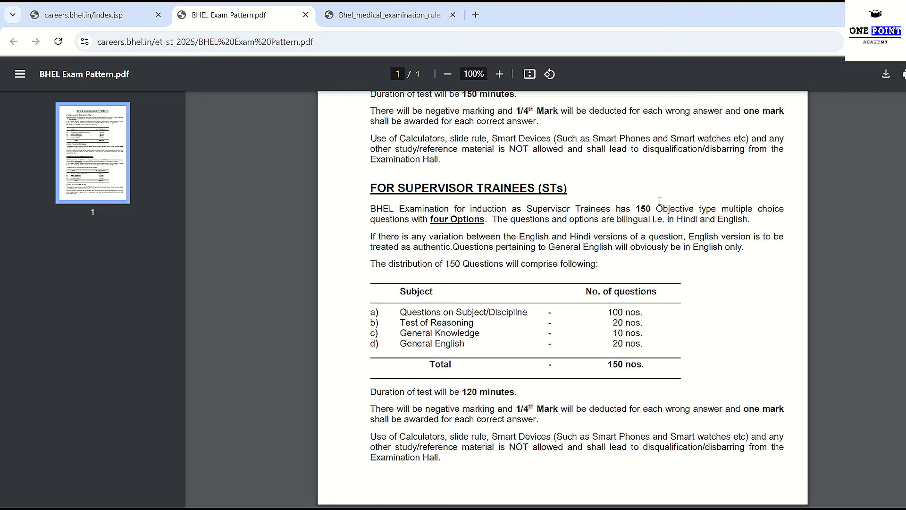
pyautogui.moveTo(635, 208); pyautogui.dragTo(701, 211)
pyautogui.click(515, 395)
pyautogui.moveTo(418, 395); pyautogui.dragTo(532, 395)
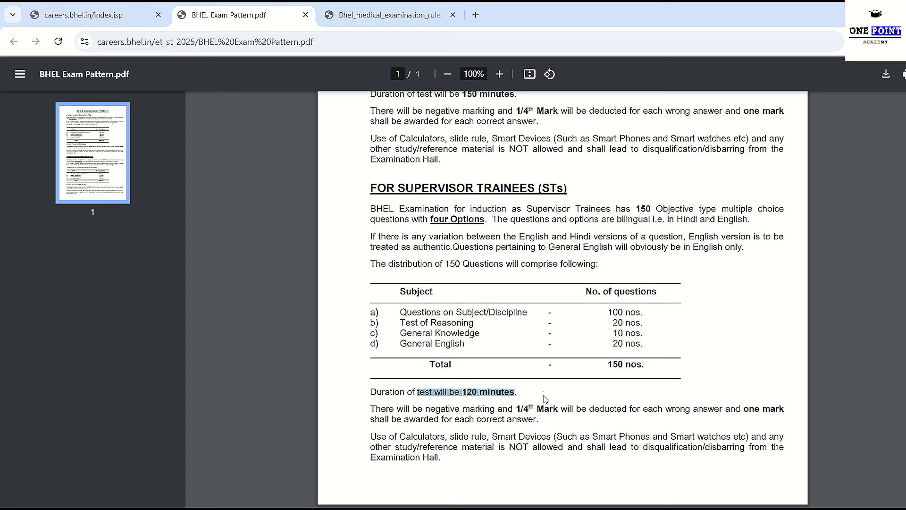
pyautogui.click(673, 318)
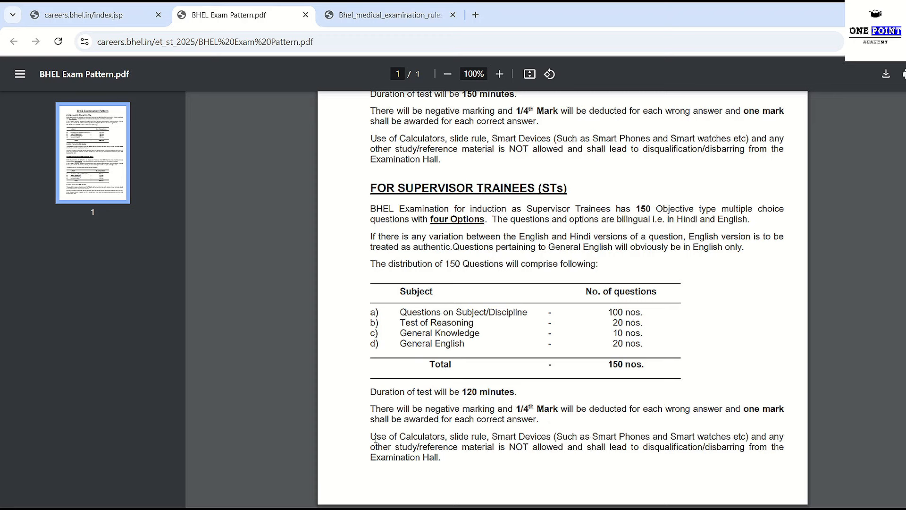
pyautogui.moveTo(371, 437); pyautogui.dragTo(563, 452)
pyautogui.click(597, 457)
# Step: Open the BHEL Engineer Trainee Syllabus from the careers page and look through the Chemical Engineering topics
pyautogui.click(84, 15)
pyautogui.click(272, 103)
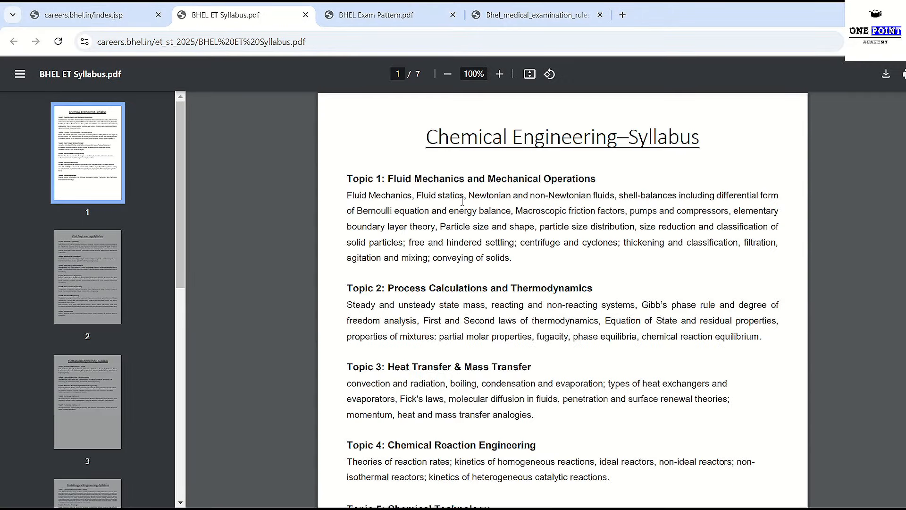
pyautogui.scroll(-2, 449, 118)
pyautogui.scroll(1, 449, 118)
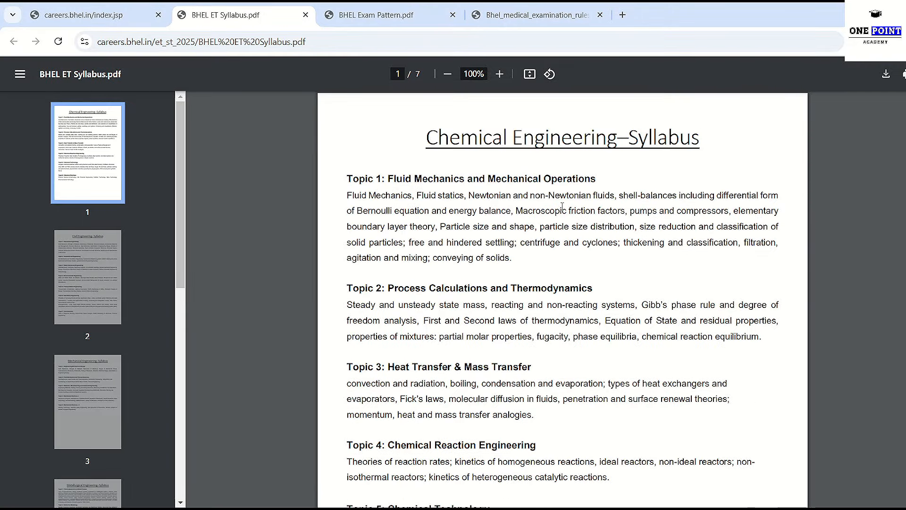
pyautogui.scroll(-2, 575, 176)
pyautogui.scroll(-4, 574, 176)
pyautogui.scroll(5, 574, 176)
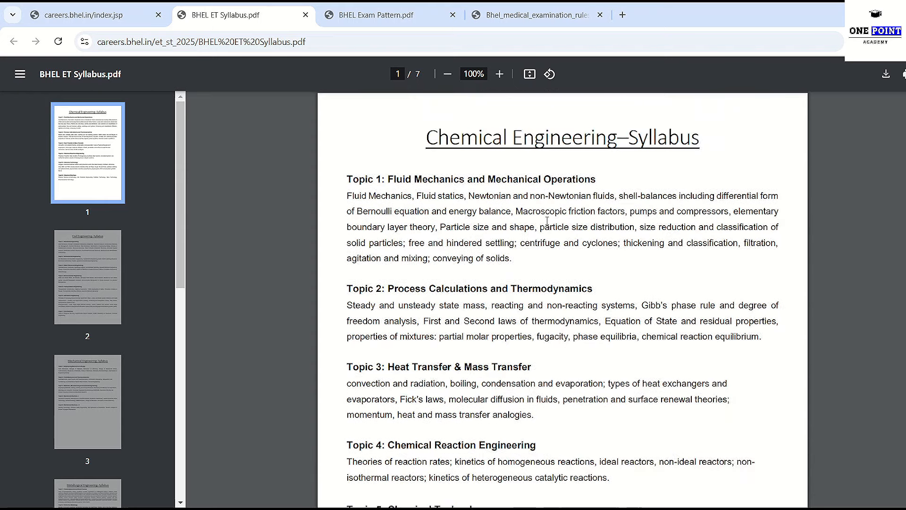
# Step: Open the BHEL Supervisor Trainee Syllabus from the careers page and look through the Diploma in Civil Engineering topics
pyautogui.click(127, 7)
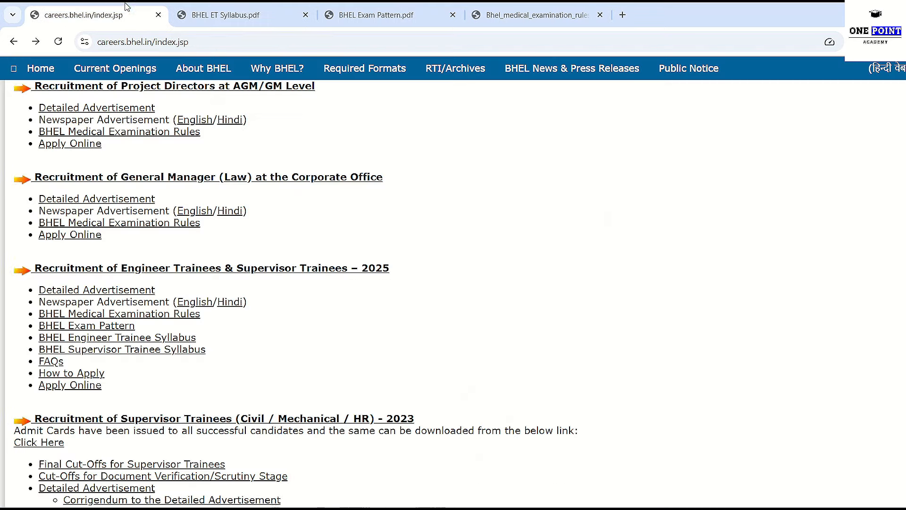
pyautogui.click(148, 351)
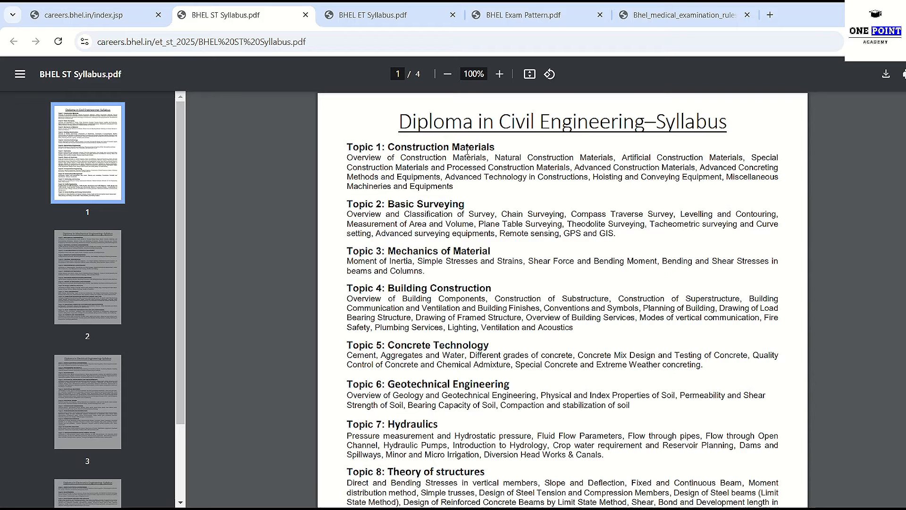
pyautogui.scroll(-10, 533, 144)
pyautogui.scroll(9, 532, 145)
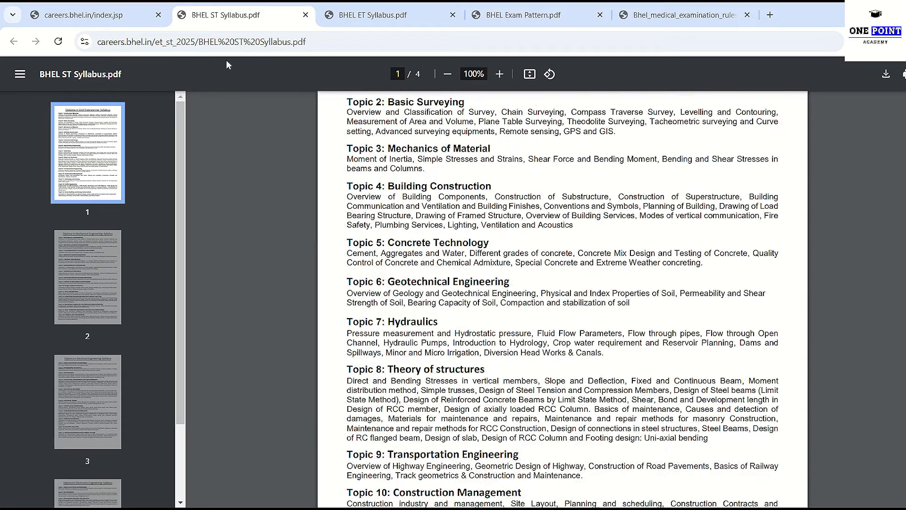
# Step: Open the FAQs for the 2025 trainee recruitment, then return to the careers page
pyautogui.click(84, 14)
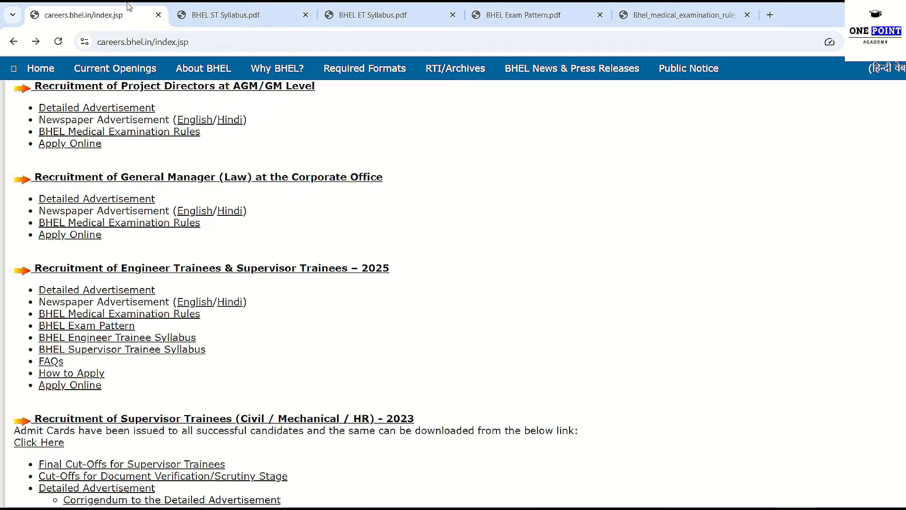
pyautogui.click(51, 362)
pyautogui.click(76, 12)
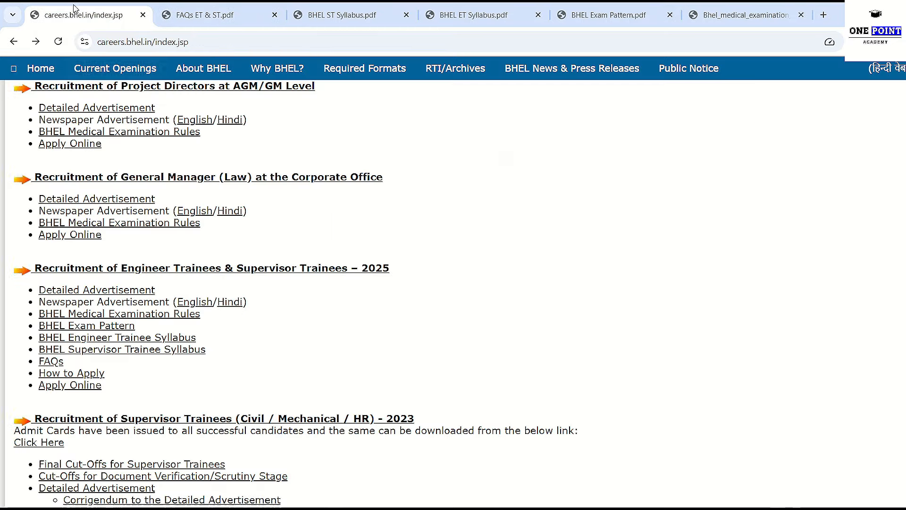
# Step: Open the online application's registration form for the 2025 trainee recruitment and choose Engineer Trainee Mechanical as the post name
pyautogui.click(74, 387)
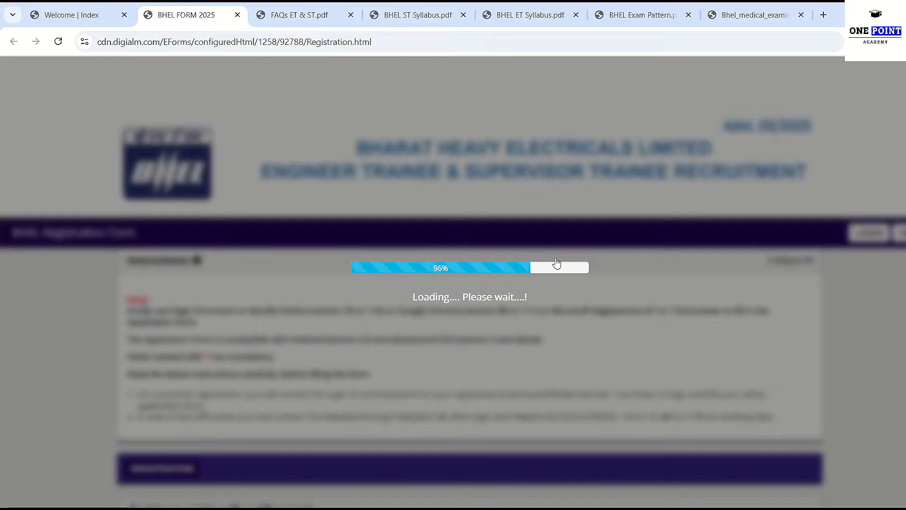
pyautogui.scroll(-6, 307, 271)
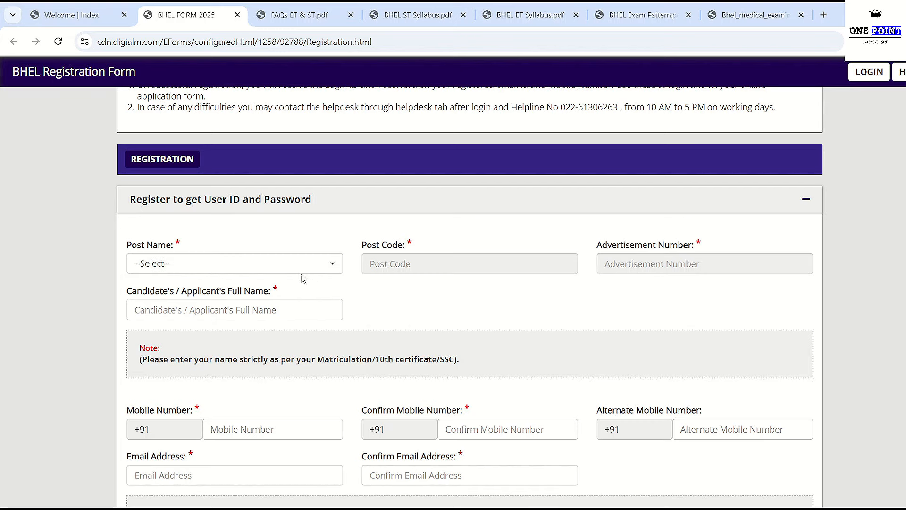
pyautogui.click(297, 273)
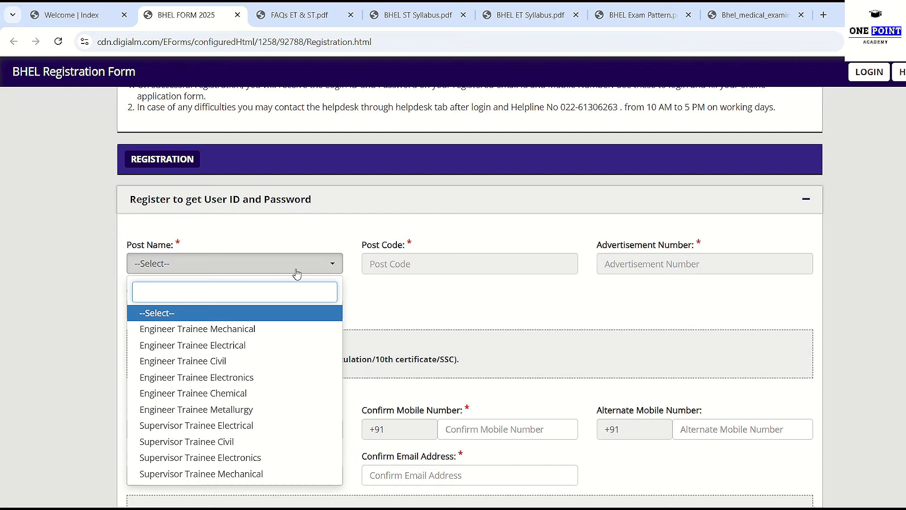
pyautogui.click(280, 331)
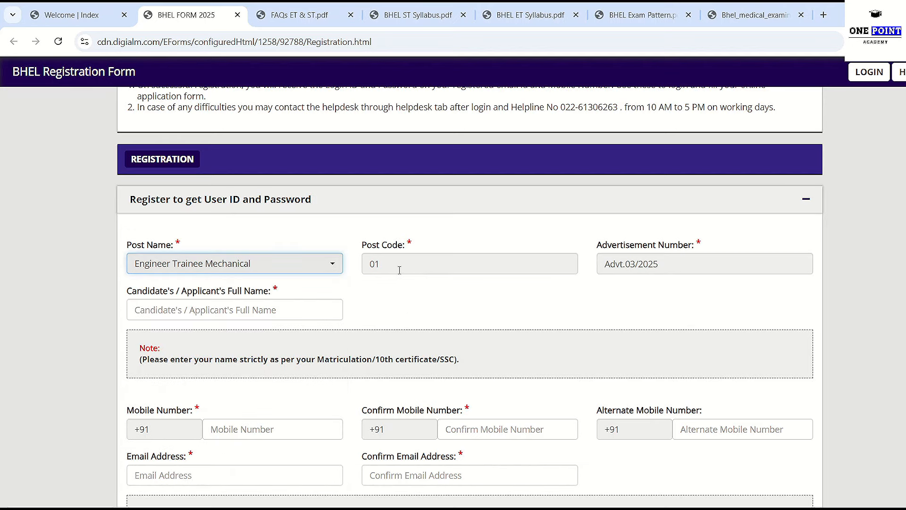
# Step: Enter the candidate's full name in the registration form and bring the contact details section into view
pyautogui.click(221, 309)
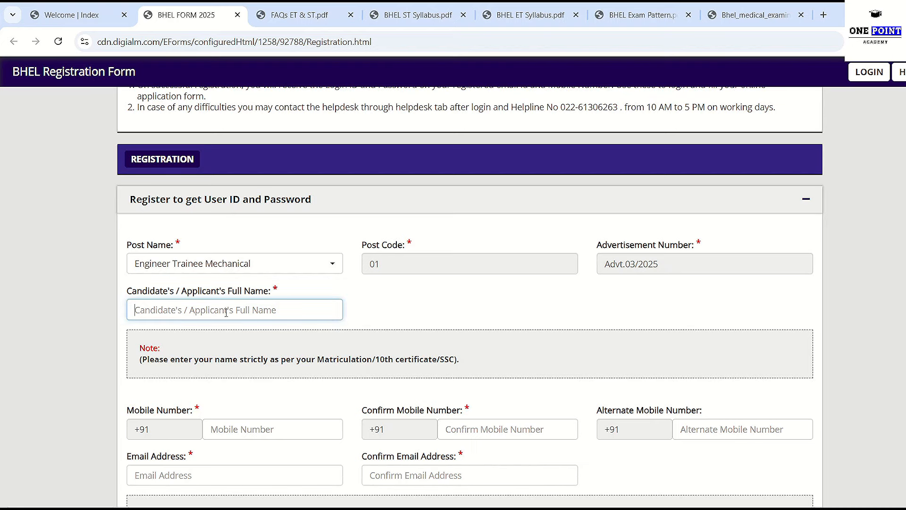
pyautogui.write('ABc')
pyautogui.write('XYZ')
pyautogui.scroll(-3, 469, 283)
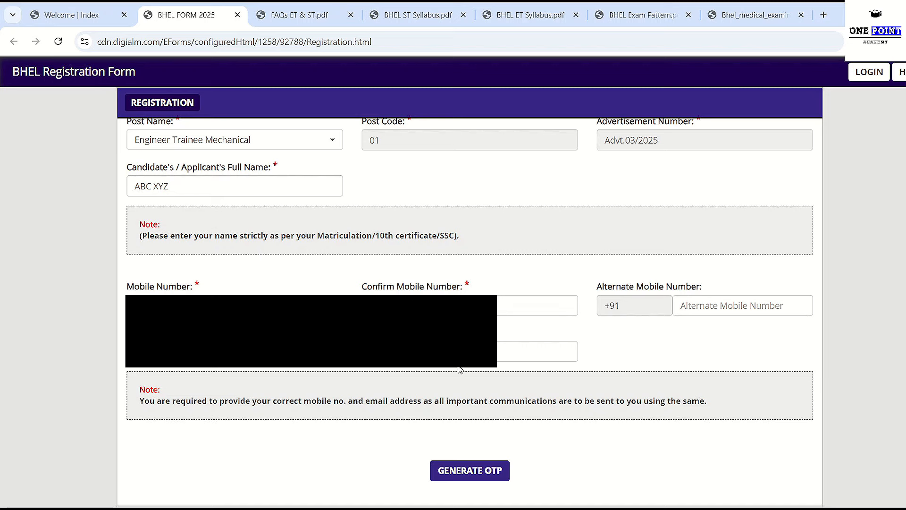
# Step: Generate the registration OTP, enter the received code and validate it
pyautogui.click(470, 474)
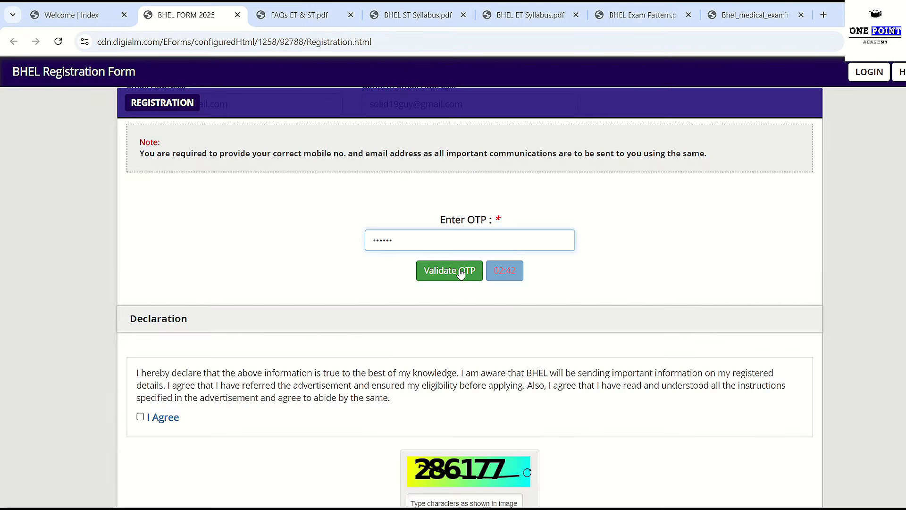
pyautogui.click(460, 273)
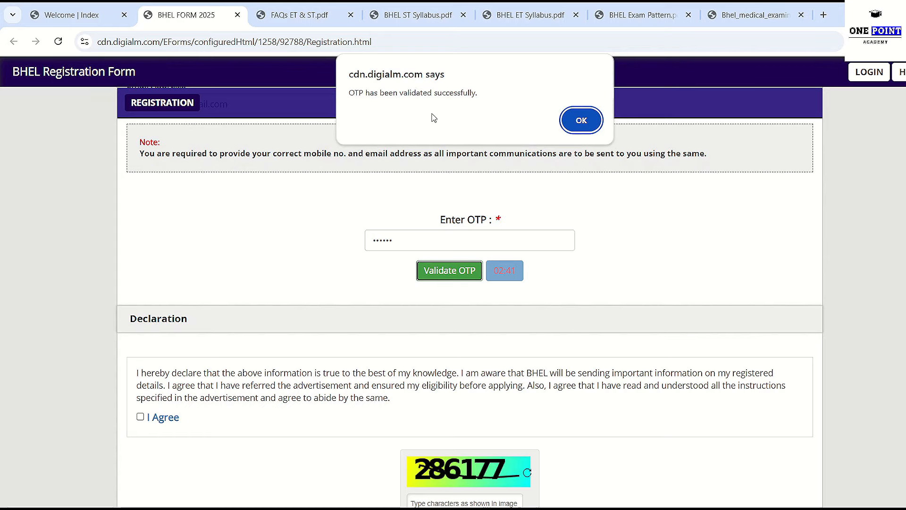
pyautogui.click(576, 123)
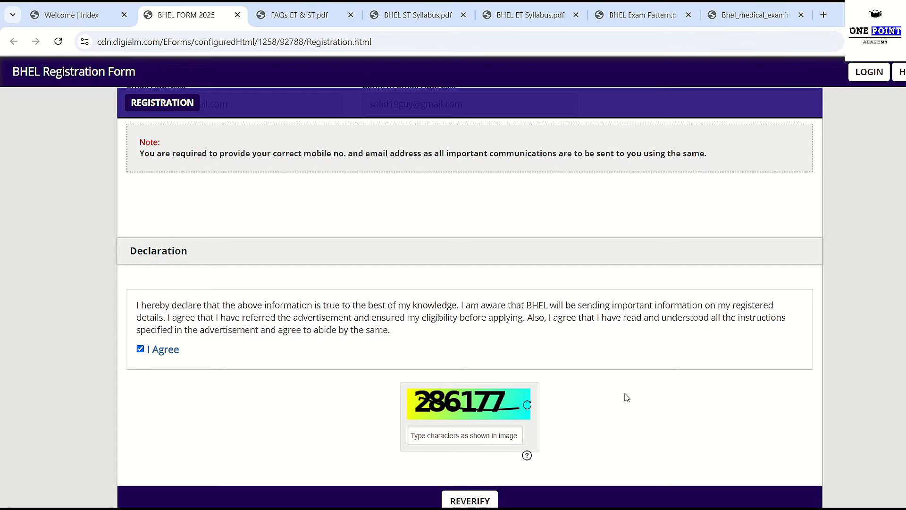
# Step: Enter the captcha characters under the agreed declaration and verify the registration details
pyautogui.write('286')
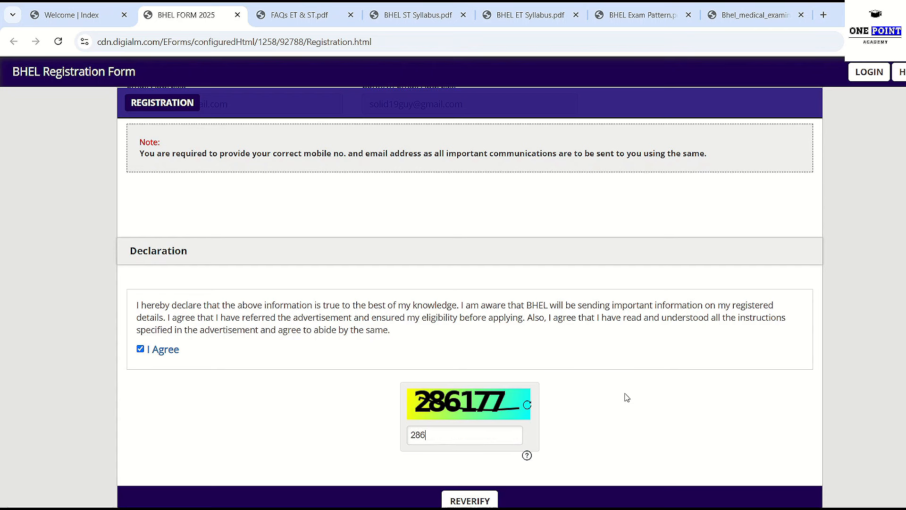
pyautogui.write('177')
pyautogui.scroll(-1, 626, 398)
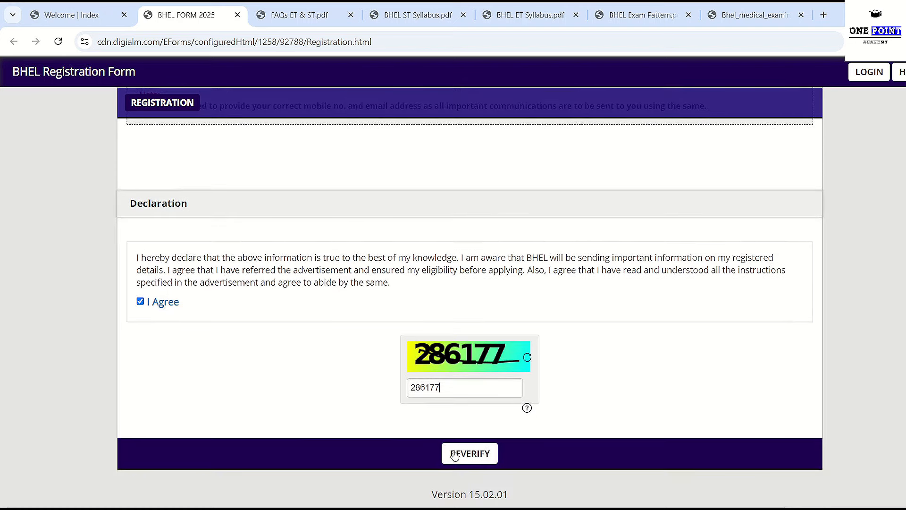
pyautogui.click(457, 454)
pyautogui.scroll(-3, 566, 406)
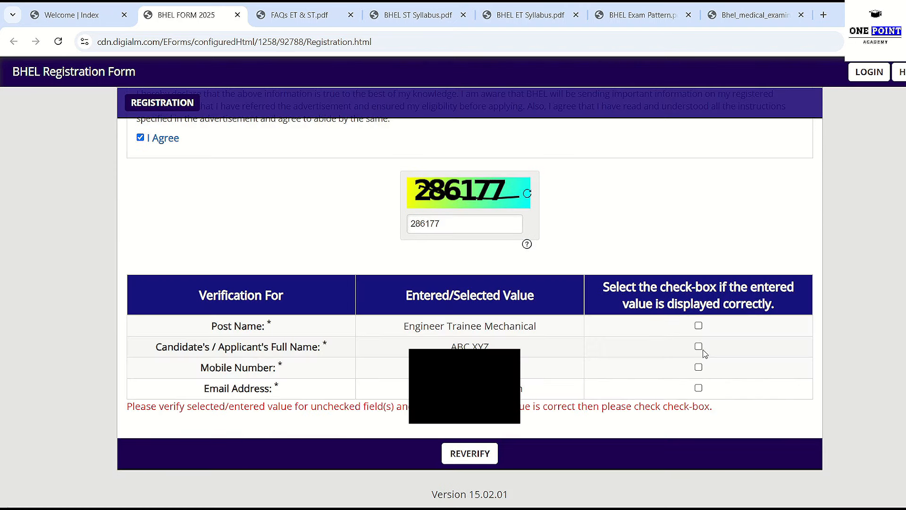
# Step: Mark the post name, full name, mobile number and email address as correct in the verification table
pyautogui.click(698, 325)
pyautogui.click(698, 346)
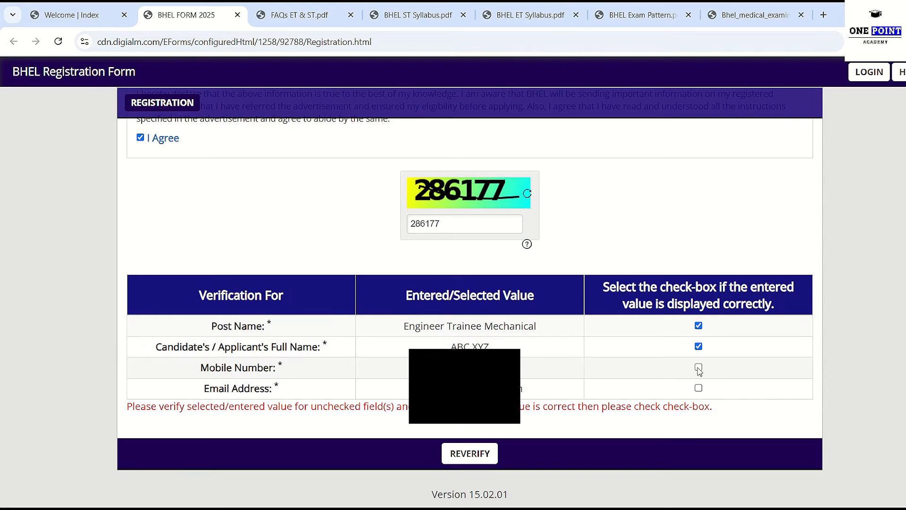
pyautogui.click(698, 367)
pyautogui.click(699, 387)
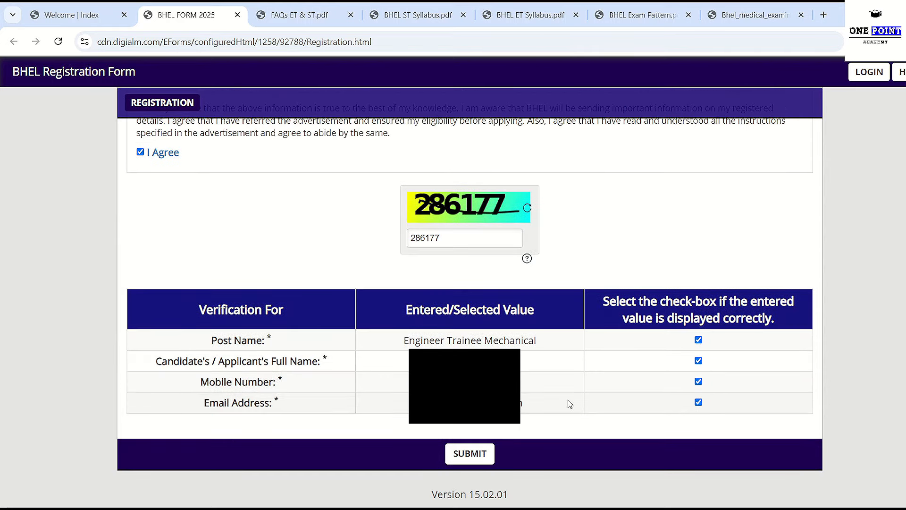
# Step: Submit the registration with the privacy notice accepted, and go to the application form
pyautogui.click(479, 455)
pyautogui.scroll(-5, 467, 245)
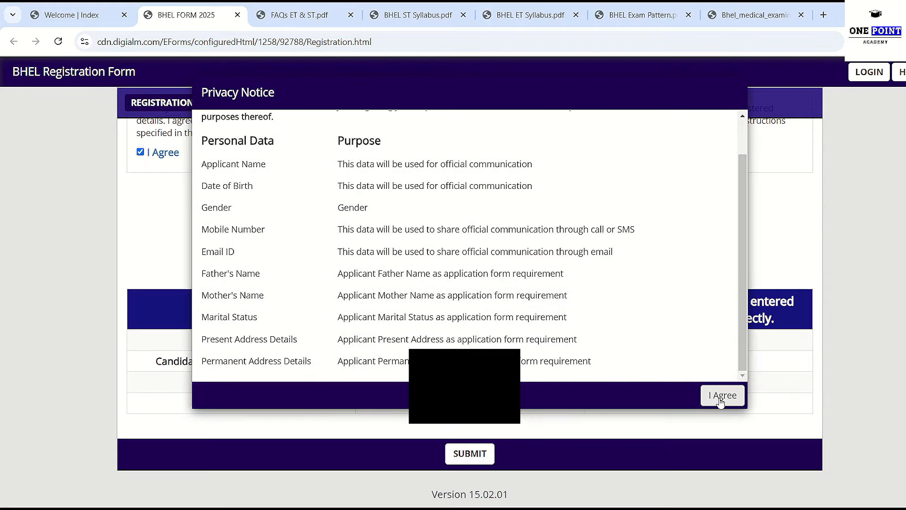
pyautogui.click(719, 398)
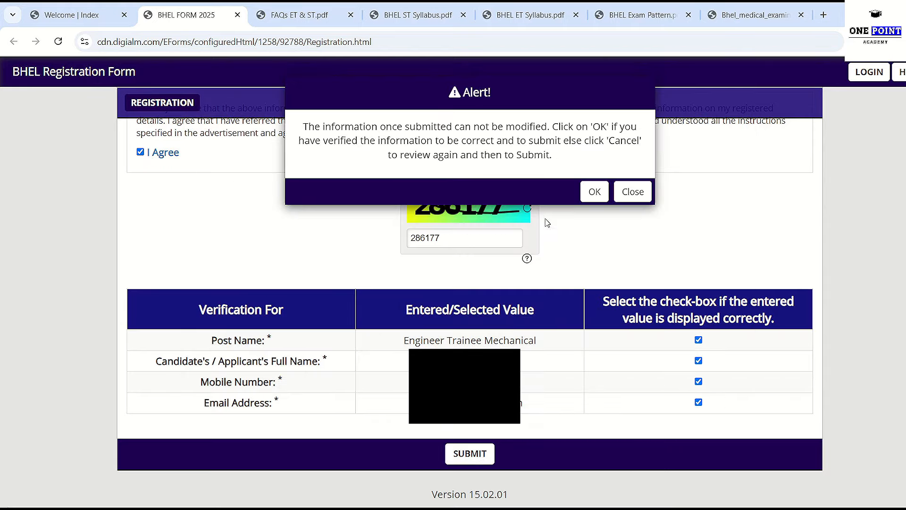
pyautogui.click(594, 193)
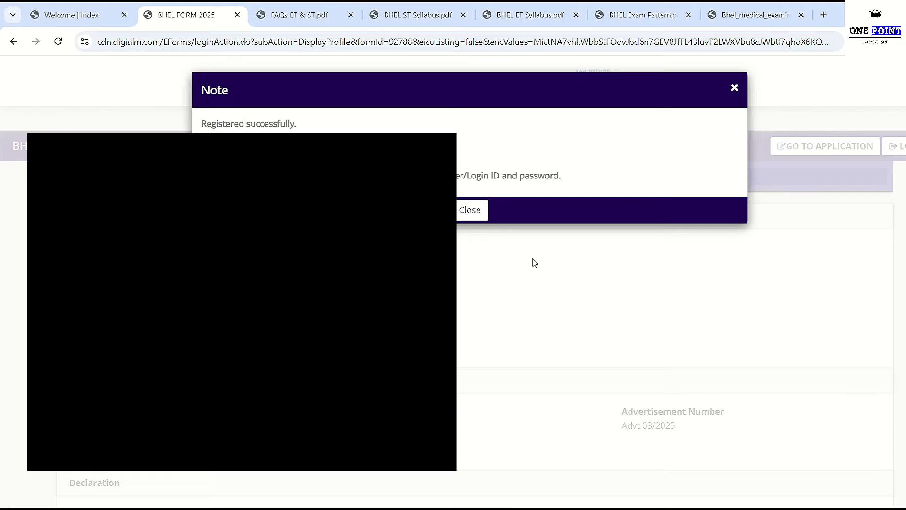
pyautogui.click(488, 213)
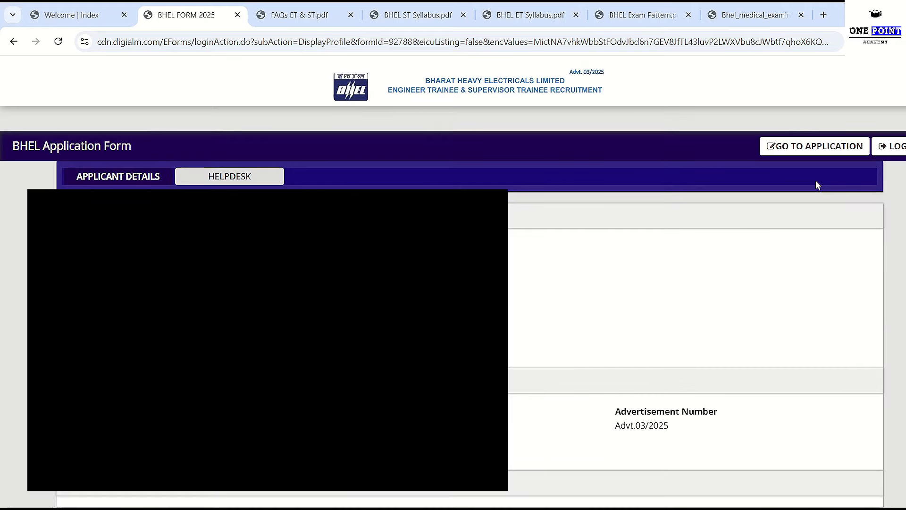
pyautogui.click(815, 147)
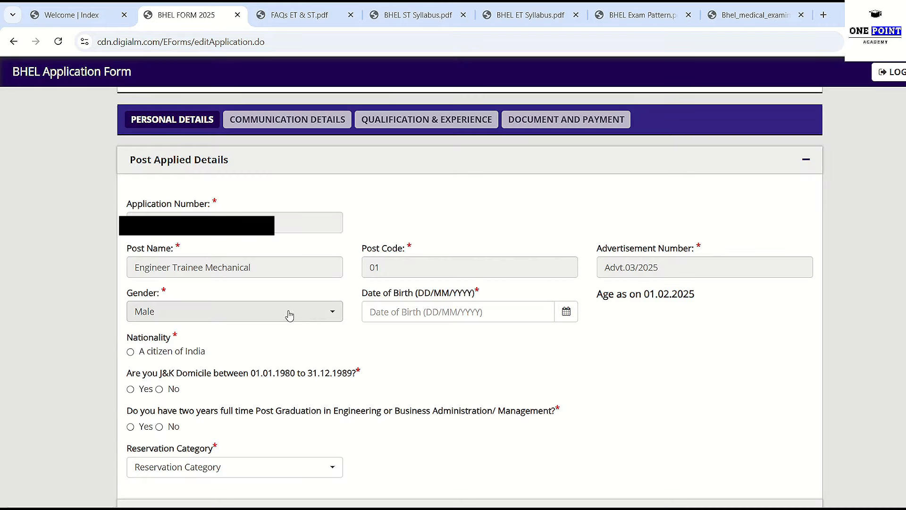
# Step: Set the gender to Male and pick the candidate's date of birth in the post applied details
pyautogui.click(301, 312)
pyautogui.click(273, 377)
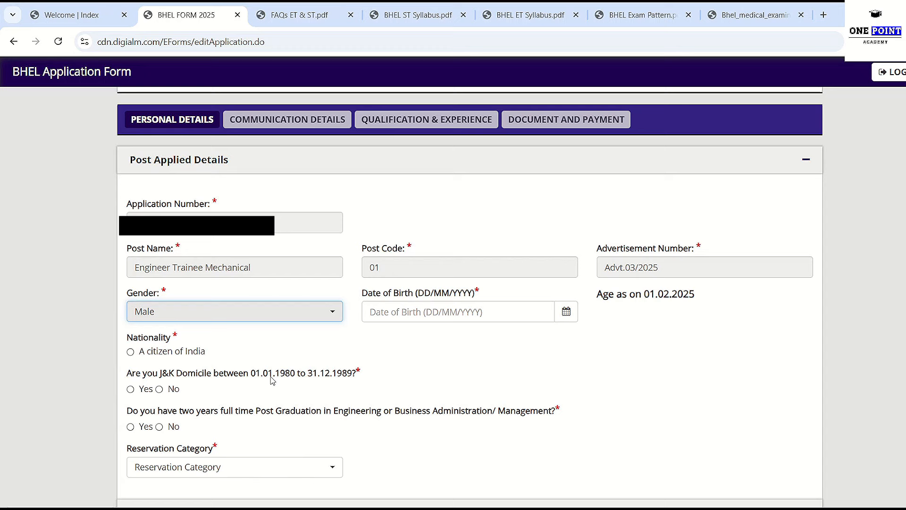
pyautogui.click(529, 313)
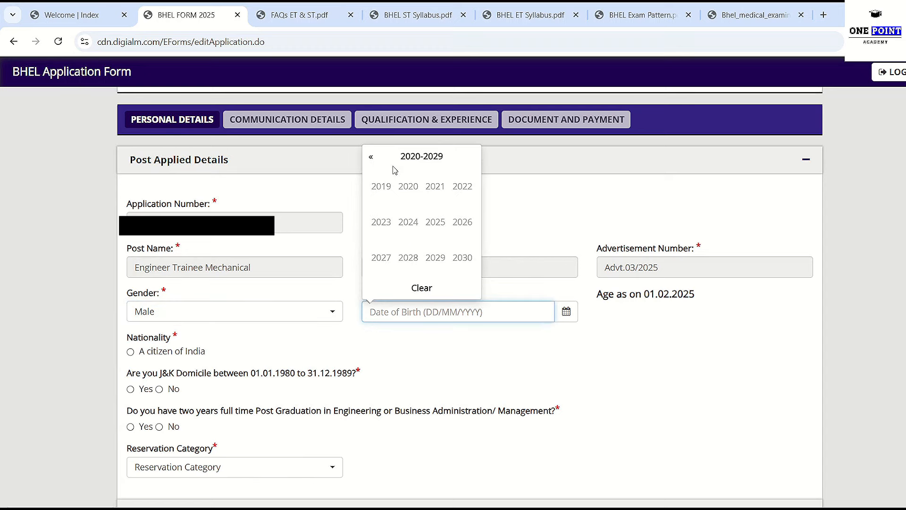
pyautogui.click(372, 158)
pyautogui.click(372, 157)
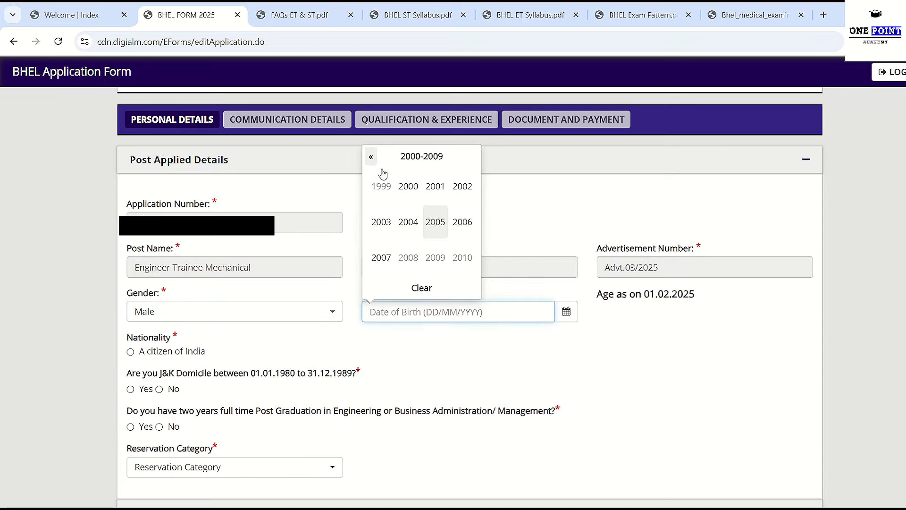
pyautogui.click(408, 220)
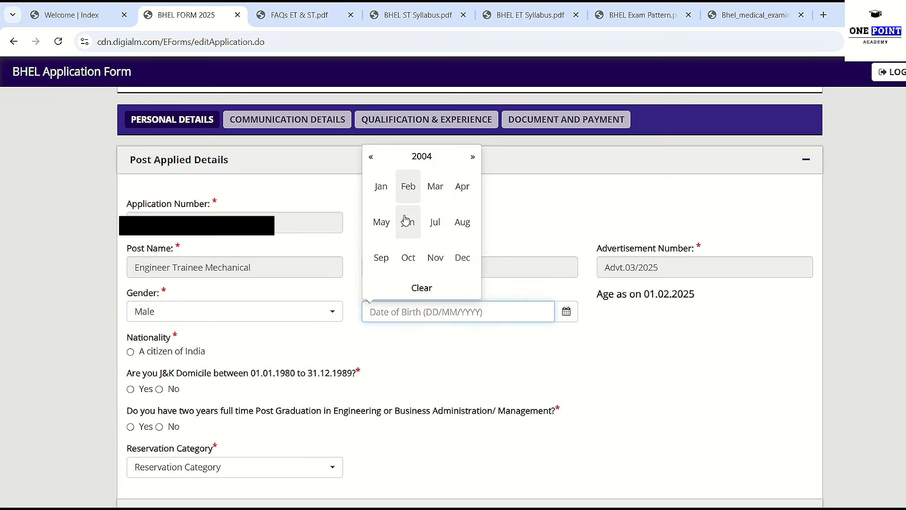
pyautogui.click(435, 223)
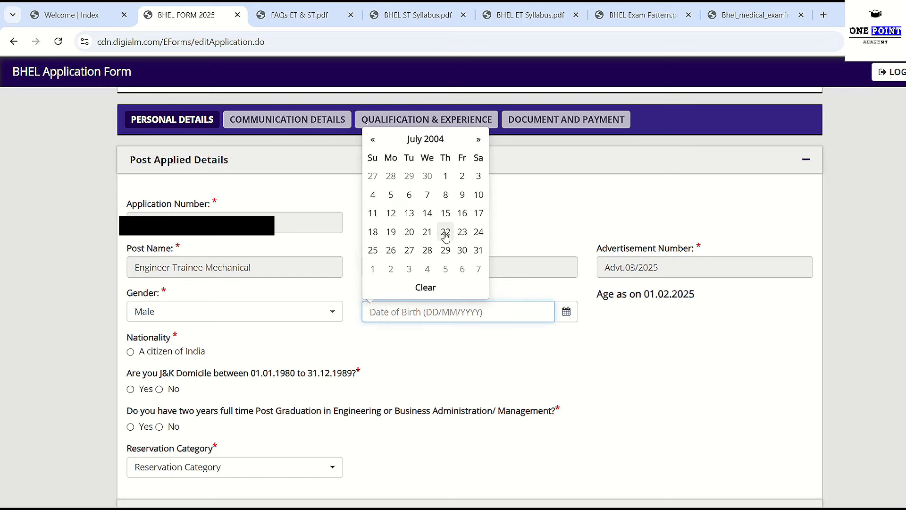
pyautogui.click(444, 232)
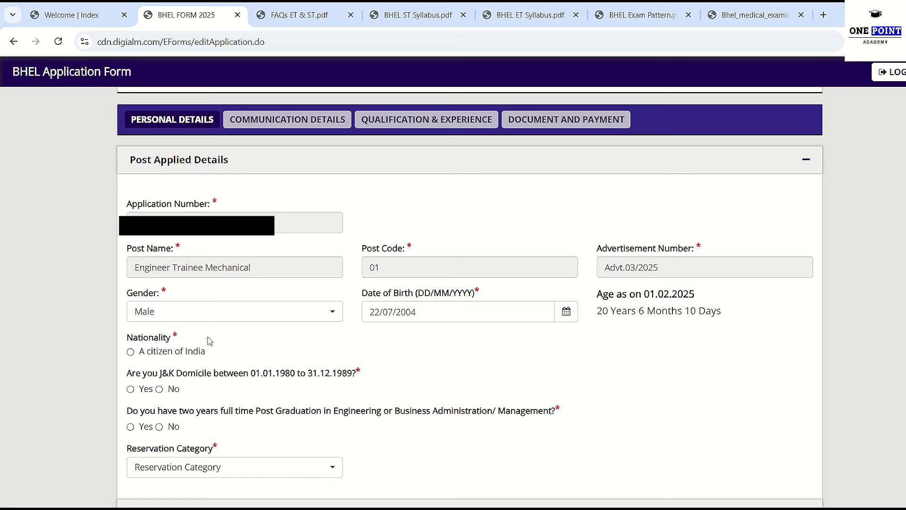
# Step: Choose Indian citizenship, answer No to the J&K domicile and two-year post-graduation questions, and set the reservation category to UR
pyautogui.click(131, 352)
pyautogui.scroll(-1, 137, 331)
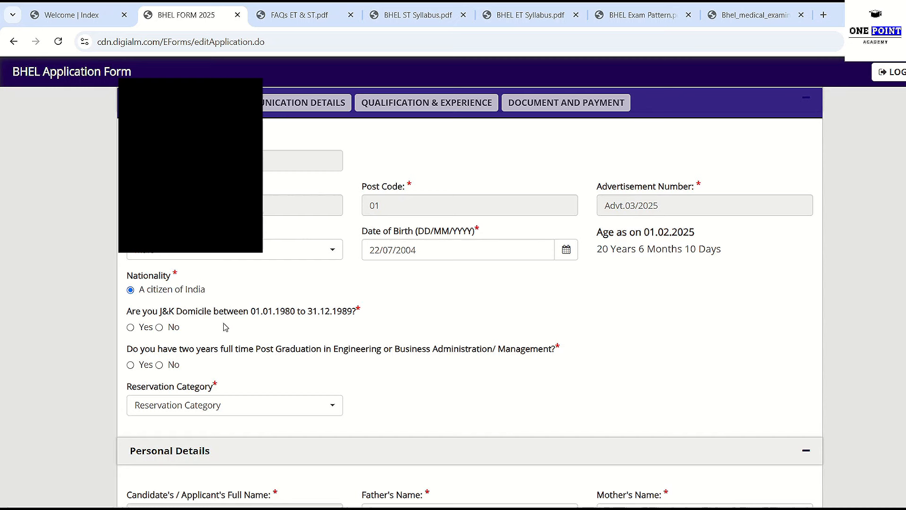
pyautogui.click(160, 327)
pyautogui.click(159, 365)
pyautogui.click(213, 413)
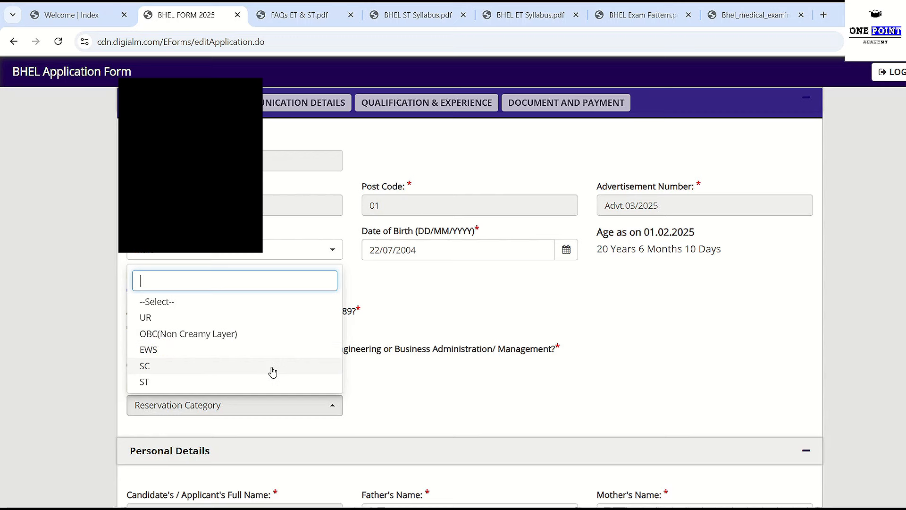
pyautogui.click(294, 321)
# Step: Enter the father's name and the mother's name in the personal details
pyautogui.scroll(-5, 335, 375)
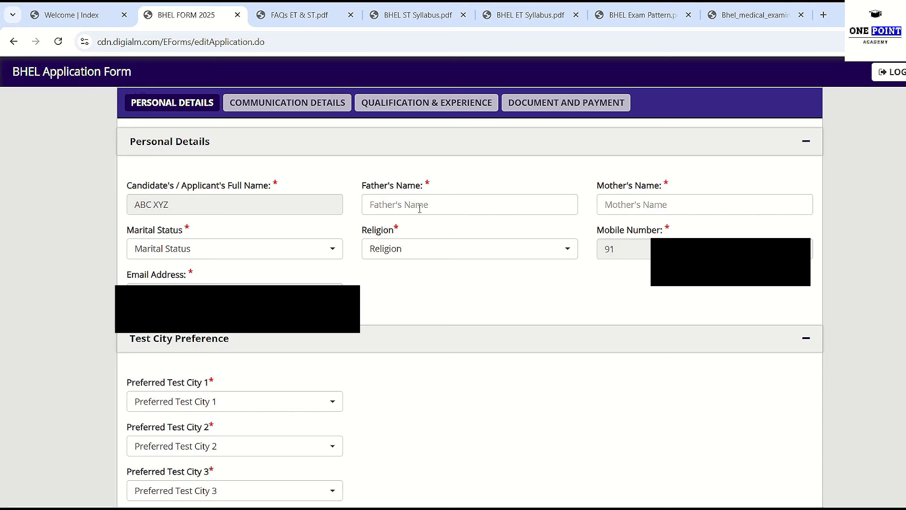
pyautogui.click(401, 203)
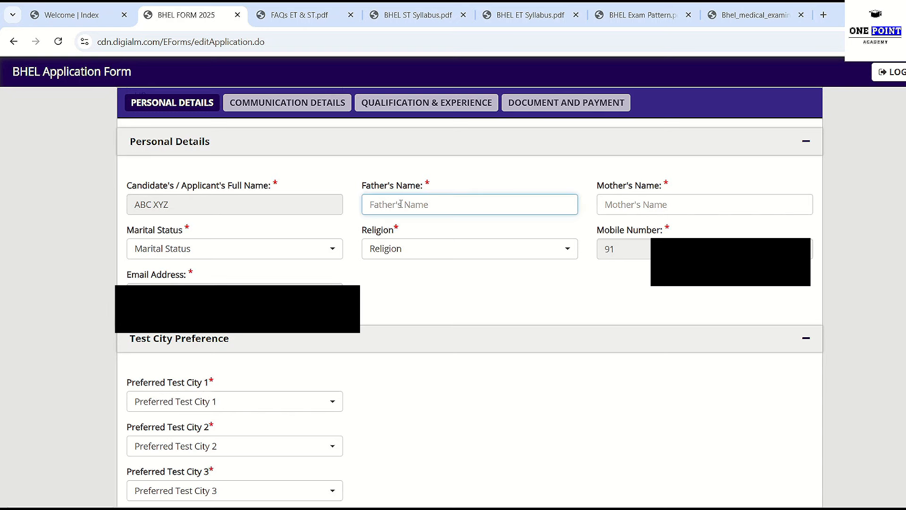
pyautogui.write('ABCD ')
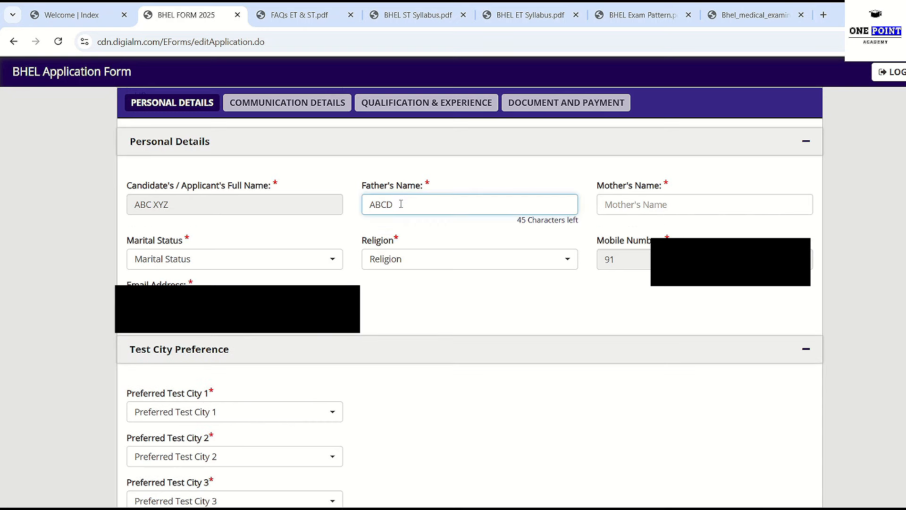
pyautogui.write('KHDF')
pyautogui.click(631, 202)
pyautogui.write('aSFDF')
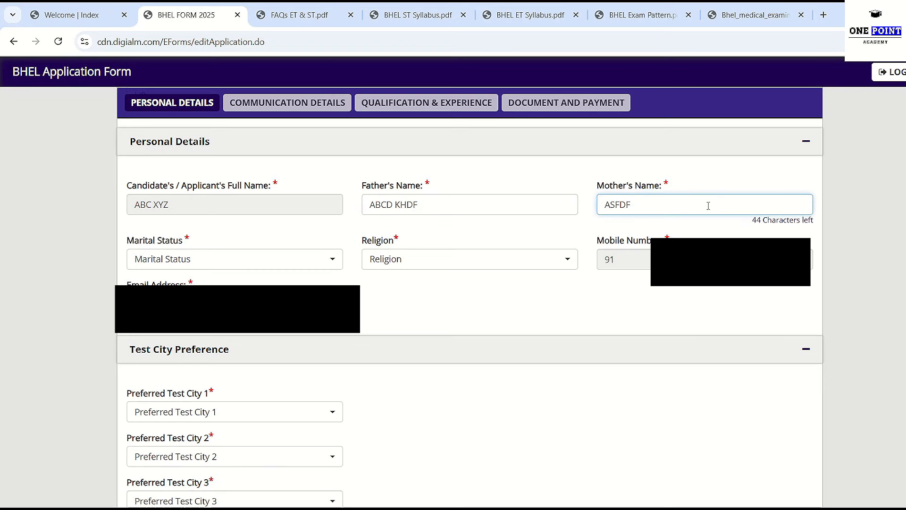
pyautogui.write(' FSGFGF')
# Step: Set the marital status to Unmarried and the religion to Hindu
pyautogui.click(281, 263)
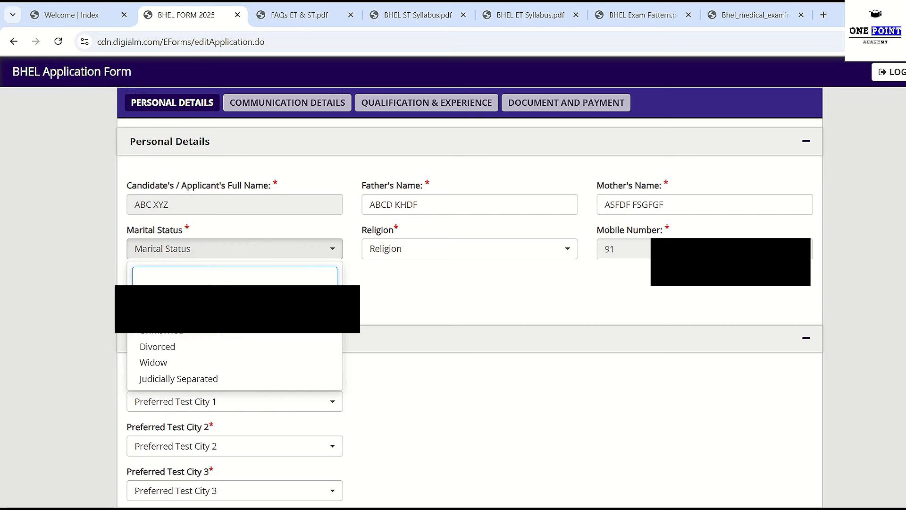
pyautogui.click(271, 329)
pyautogui.click(451, 257)
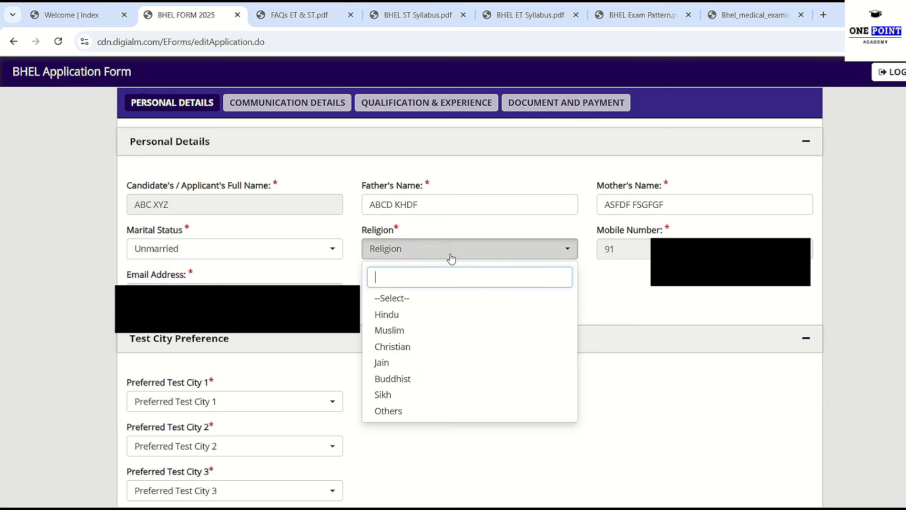
pyautogui.click(450, 314)
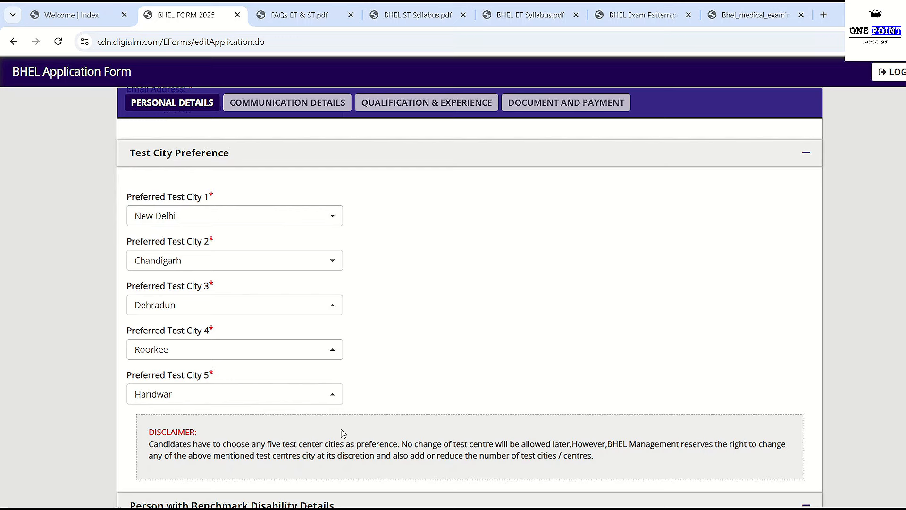
# Step: Answer Yes to the minimum 40% disability question and check the available disability types
pyautogui.scroll(-5, 335, 299)
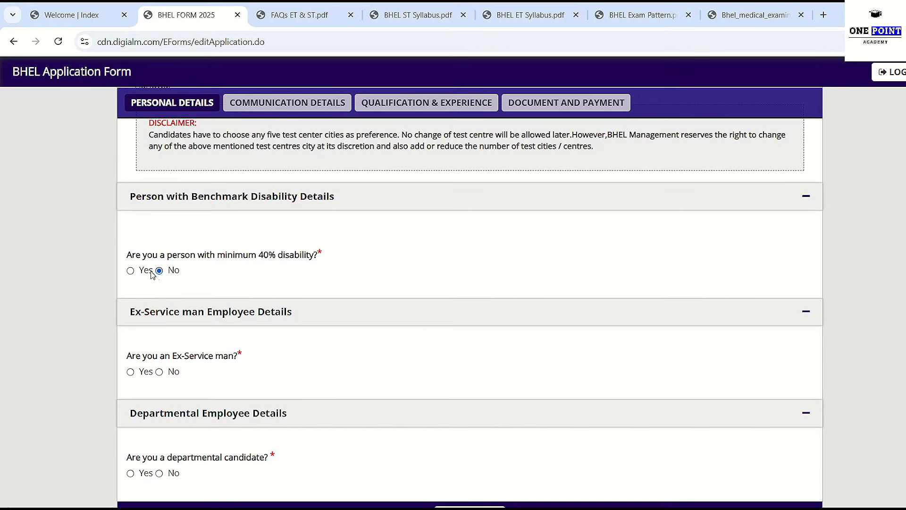
pyautogui.click(131, 272)
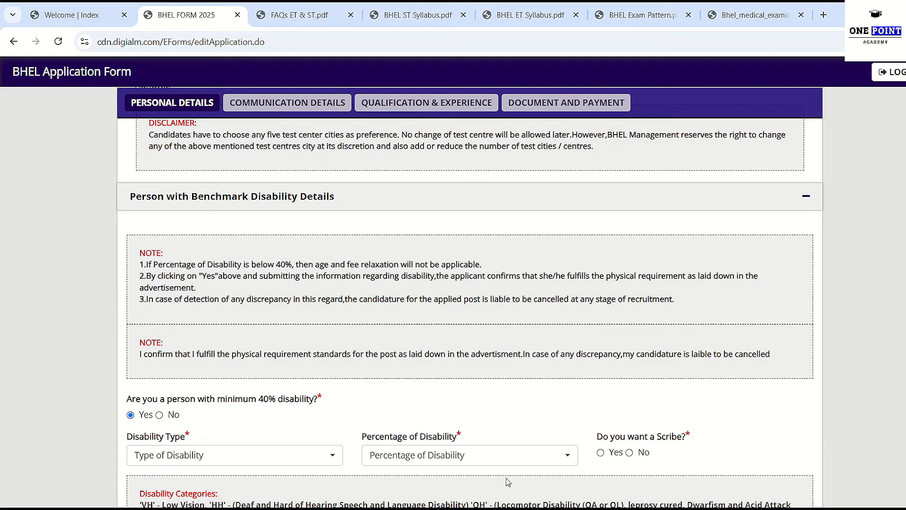
pyautogui.scroll(-1, 232, 406)
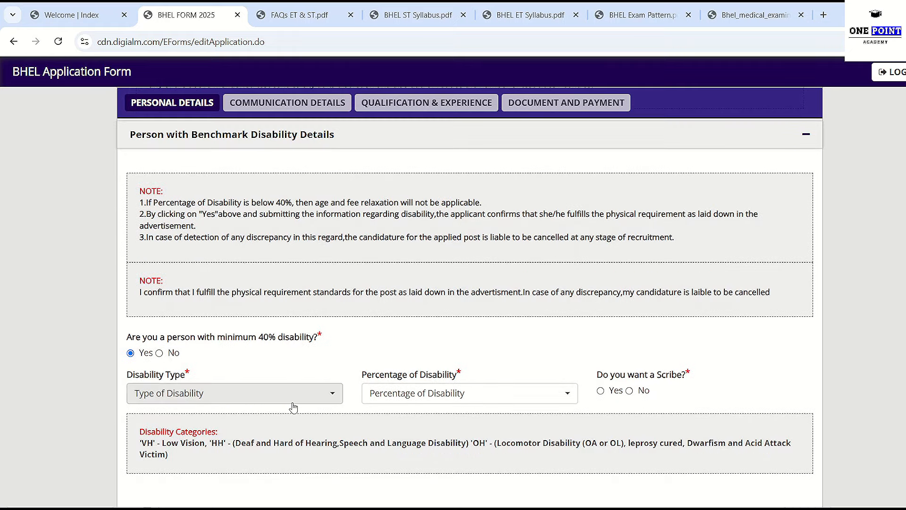
pyautogui.click(292, 406)
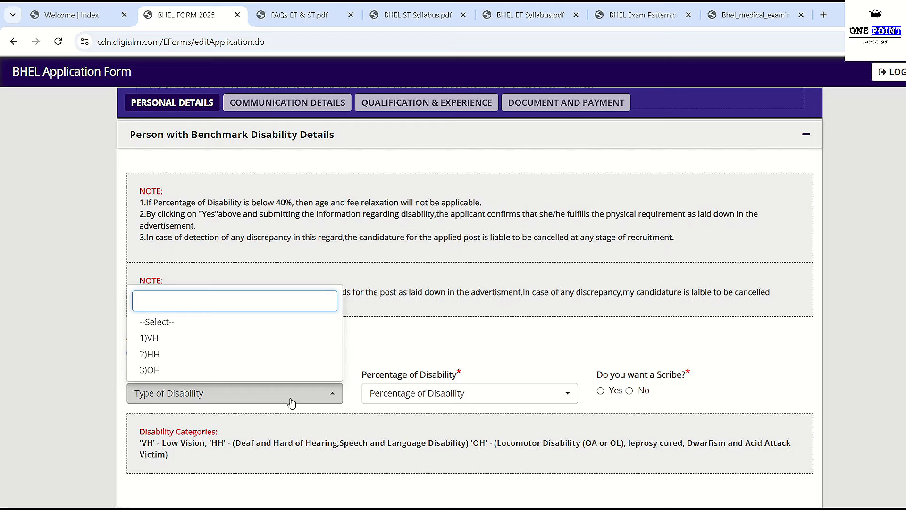
pyautogui.click(376, 355)
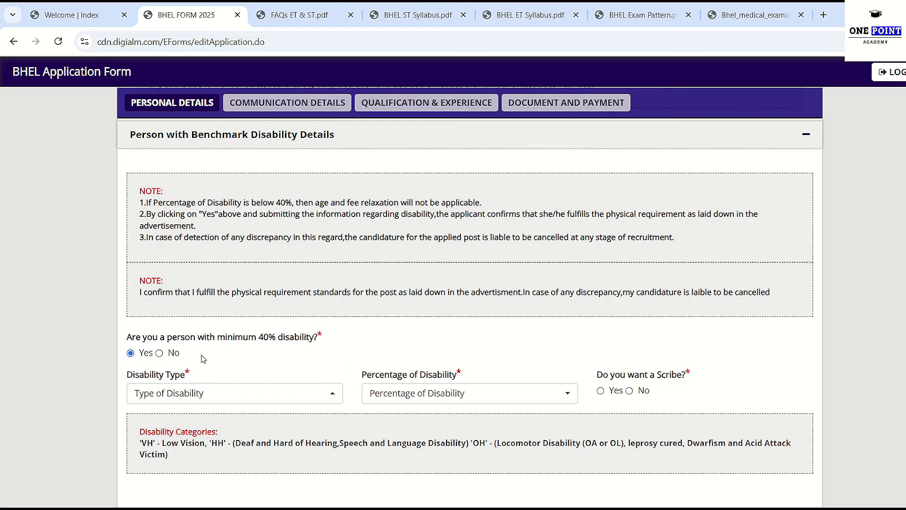
# Step: Answer No to both the minimum 40% disability question and the Ex-Service man question
pyautogui.click(162, 354)
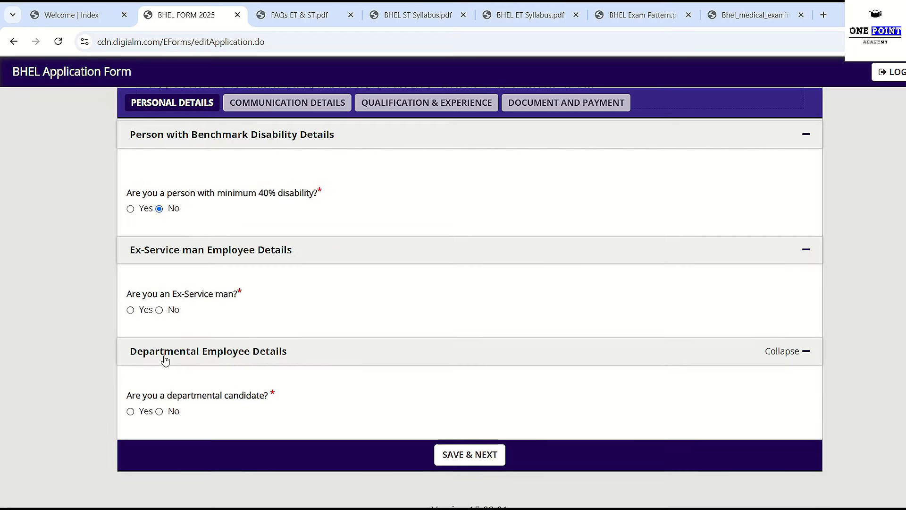
pyautogui.click(159, 310)
pyautogui.scroll(-1, 267, 358)
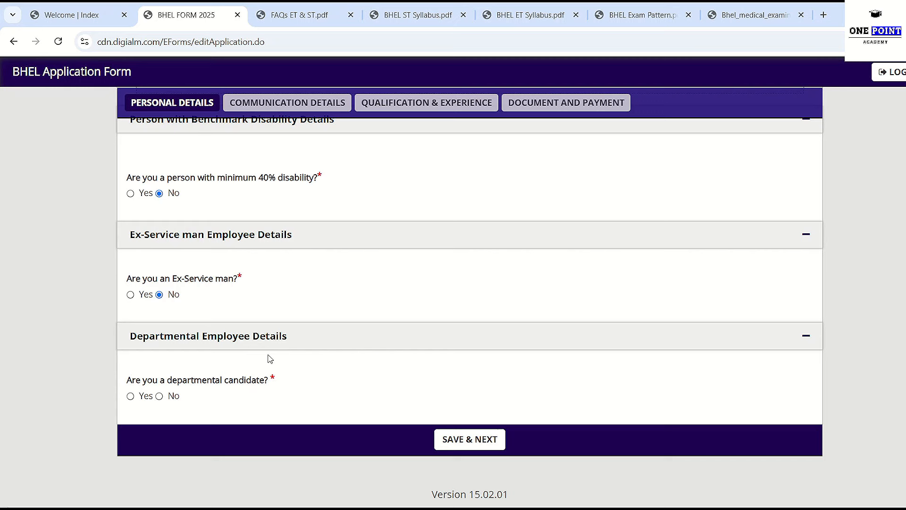
# Step: Answer No to the departmental candidate question and save the personal details
pyautogui.click(158, 396)
pyautogui.click(463, 444)
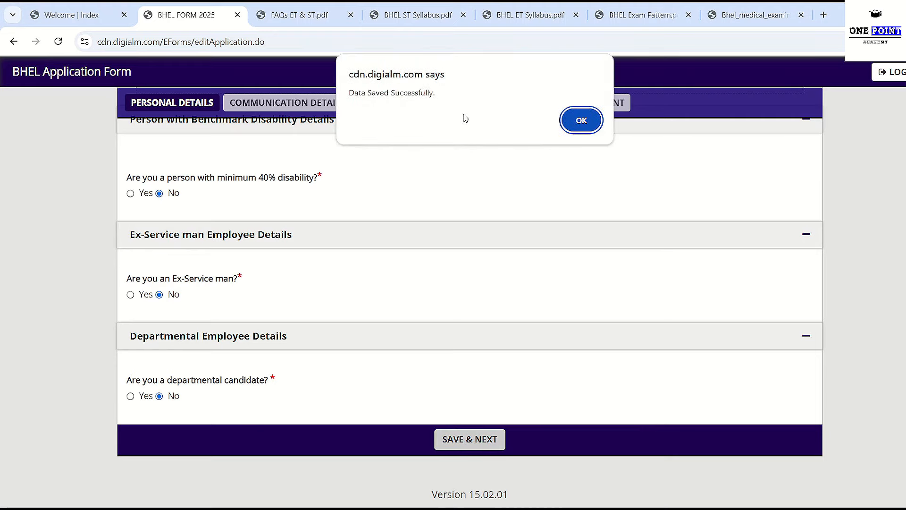
pyautogui.click(584, 120)
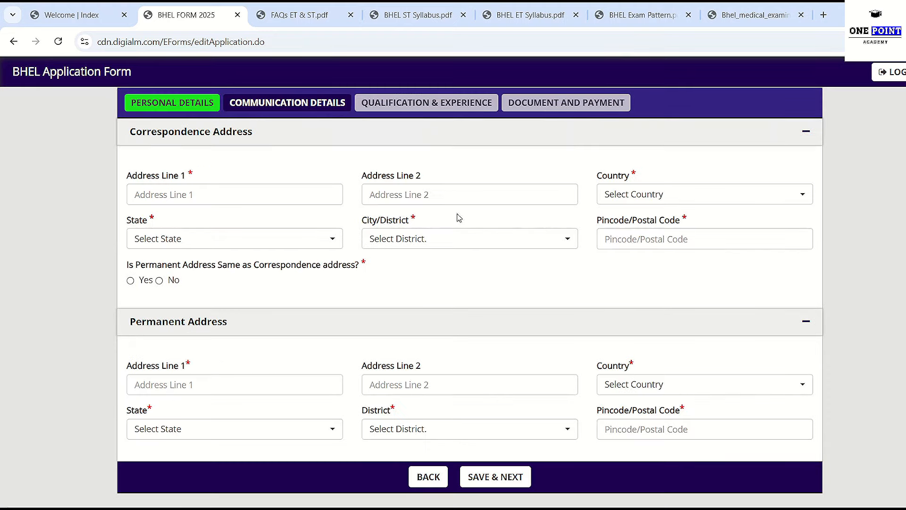
# Step: Fill in the correspondence address with both address lines, country, state, district and postal code
pyautogui.scroll(1, 372, 329)
pyautogui.scroll(-1, 373, 329)
pyautogui.click(251, 199)
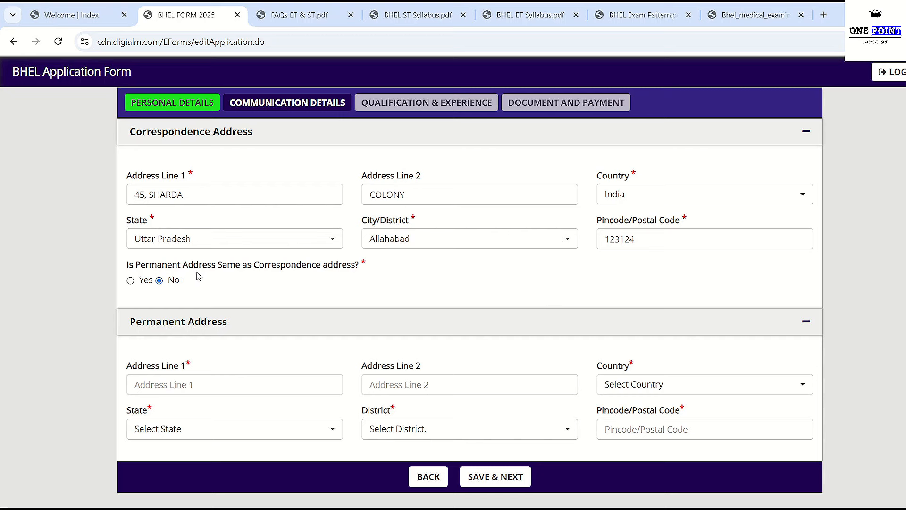
# Step: Mark the permanent address as the same as the correspondence address and save the communication details
pyautogui.click(130, 280)
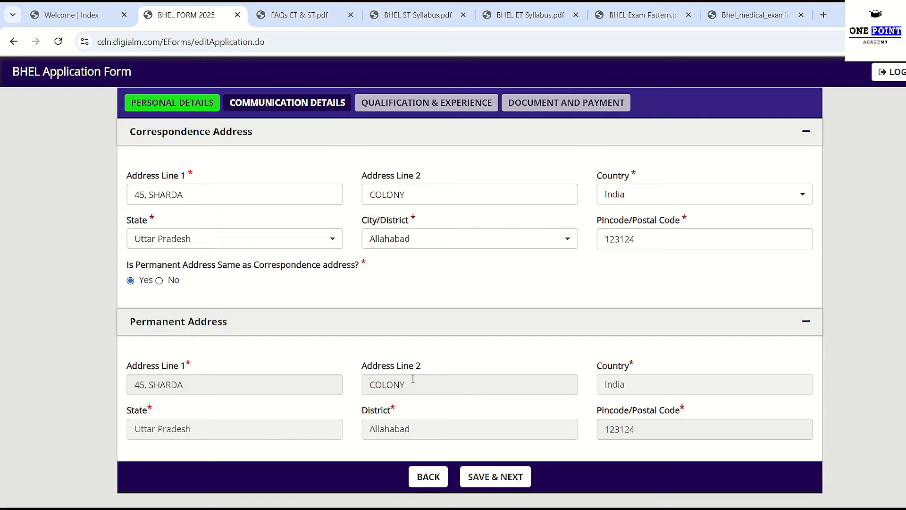
pyautogui.click(519, 477)
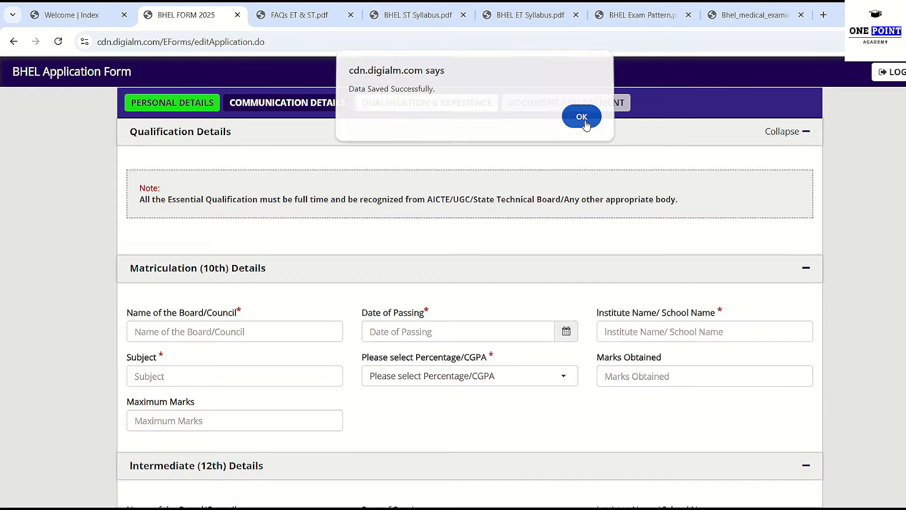
pyautogui.click(582, 121)
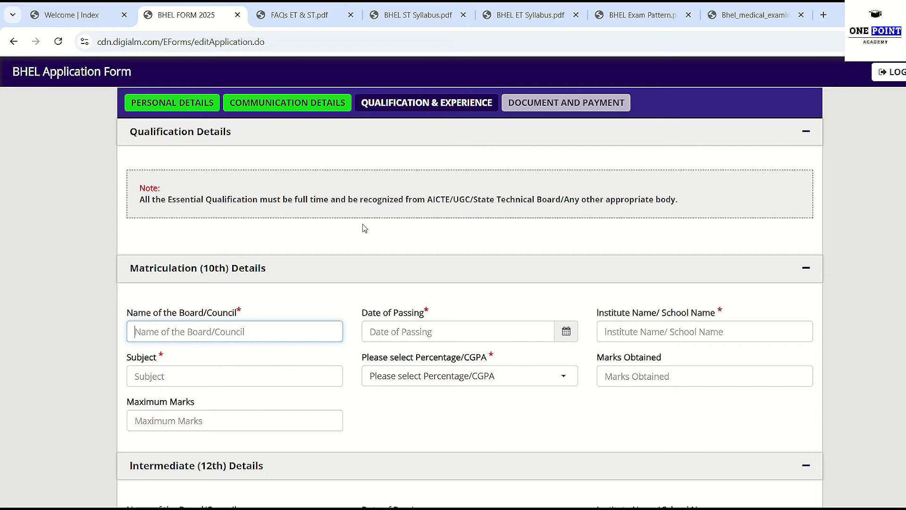
# Step: Fill in the 10th details: board ICSE, passed 16/04/2020, KASHI ACADEMY, subject PCM, CGPA 9.4 out of 10, calculated percentage 88
pyautogui.scroll(-1, 362, 228)
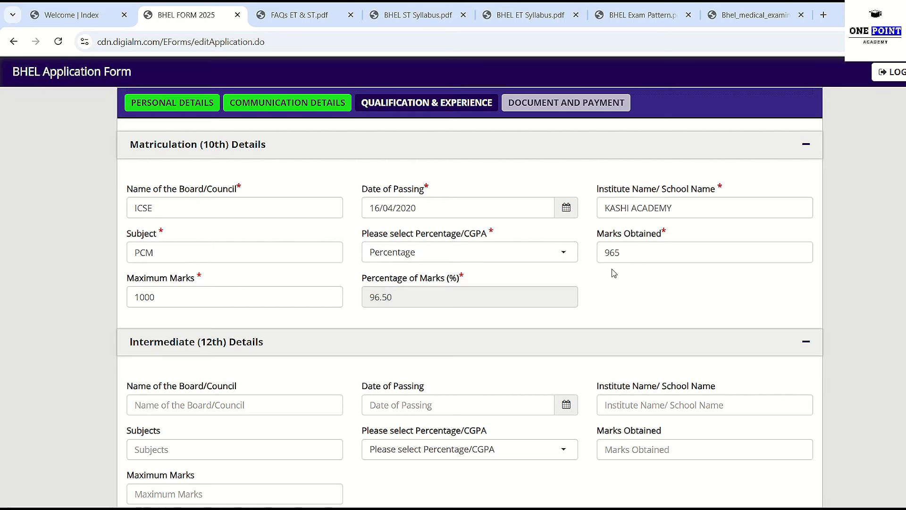
pyautogui.click(490, 252)
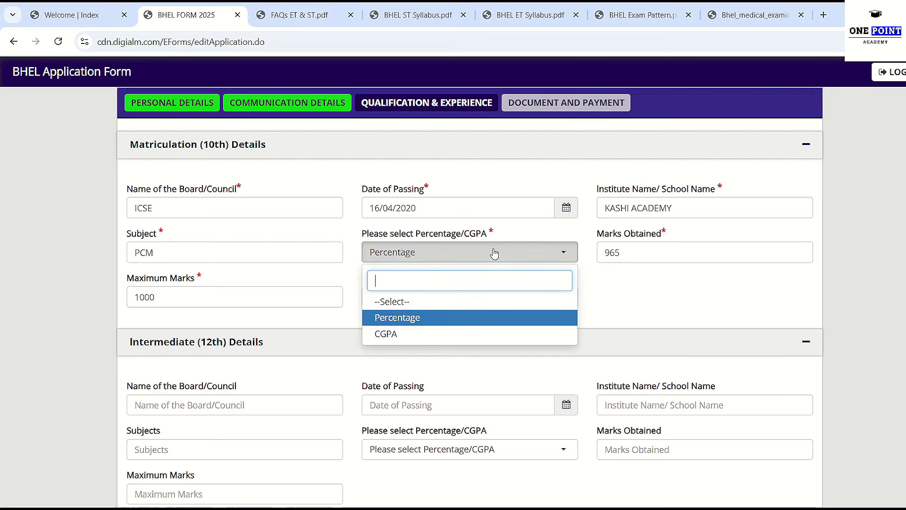
pyautogui.click(435, 343)
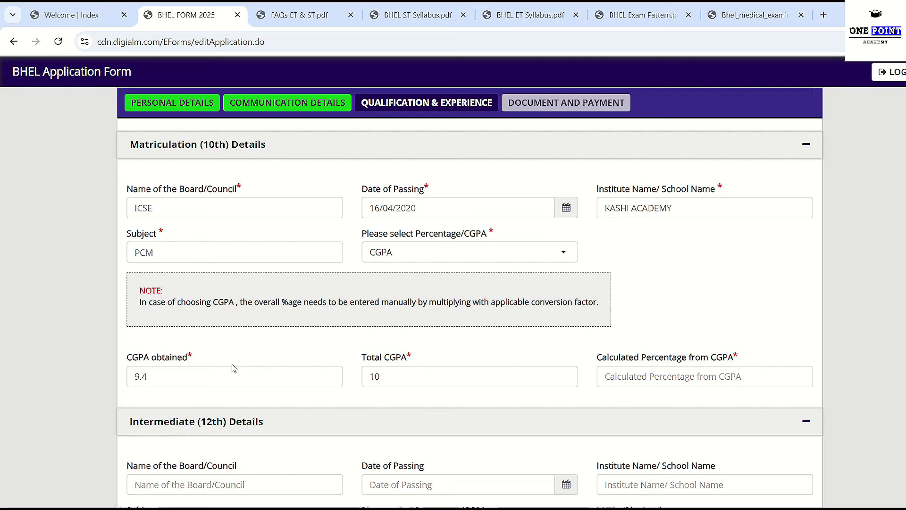
pyautogui.click(711, 375)
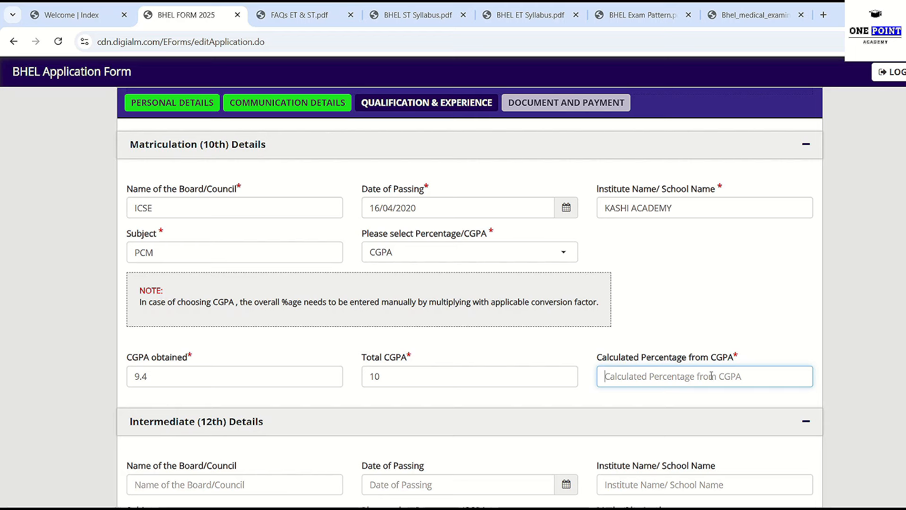
pyautogui.write('88')
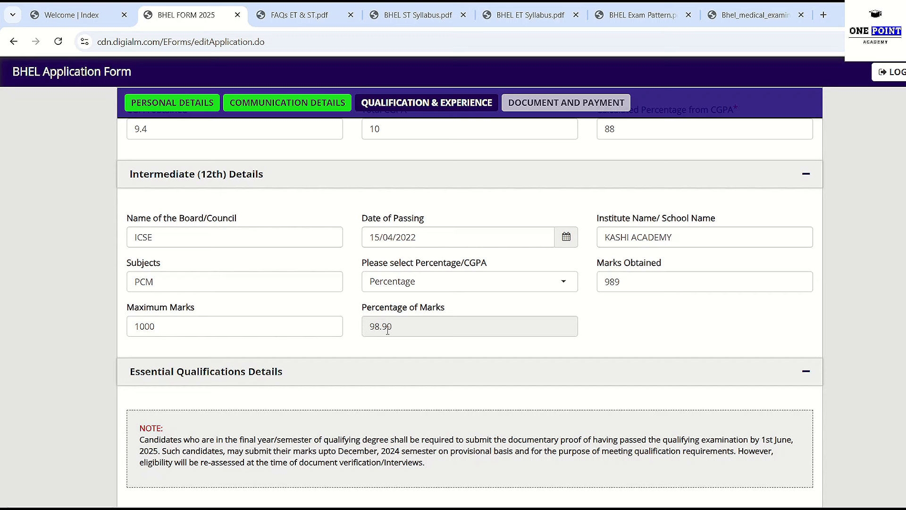
# Step: Check the Percentage/CGPA choices in the Intermediate (12th) details
pyautogui.click(449, 290)
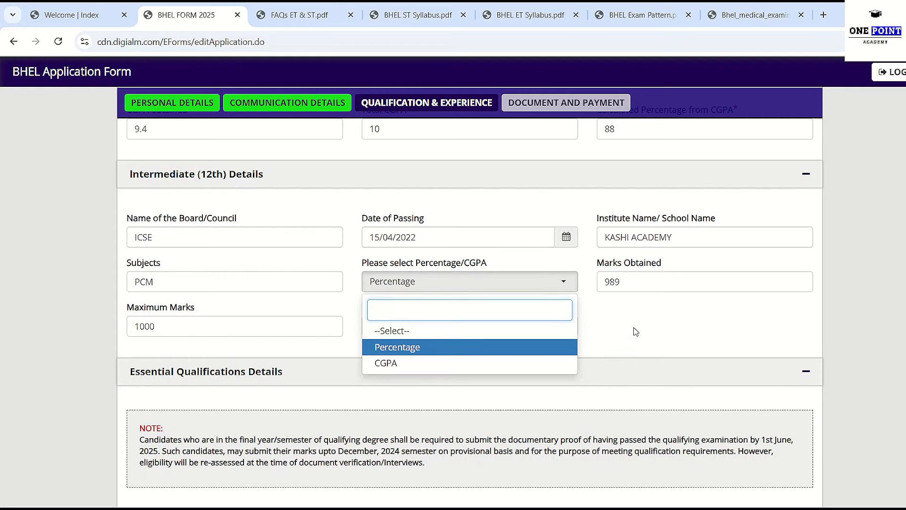
pyautogui.scroll(-4, 249, 318)
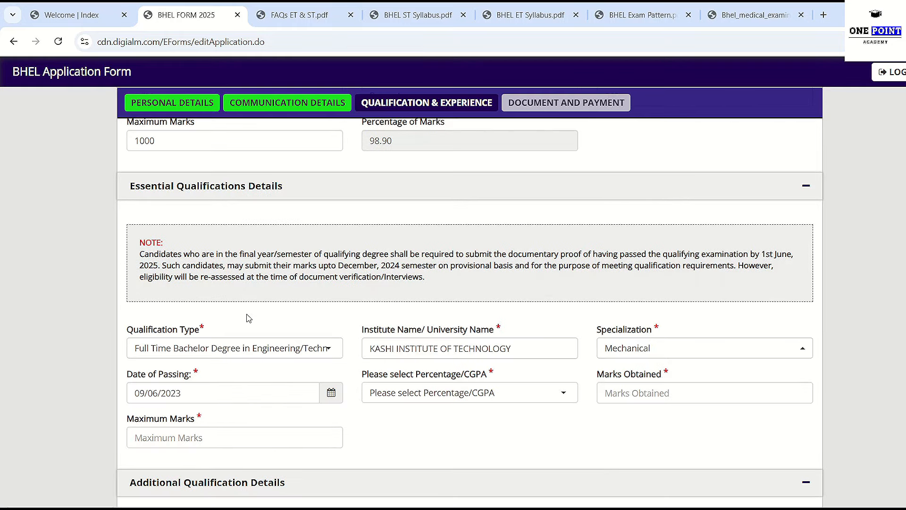
# Step: Select Full Time Bachelor Degree in Engineering/Technology as the essential qualification type and Mechanical as its specialization
pyautogui.click(262, 350)
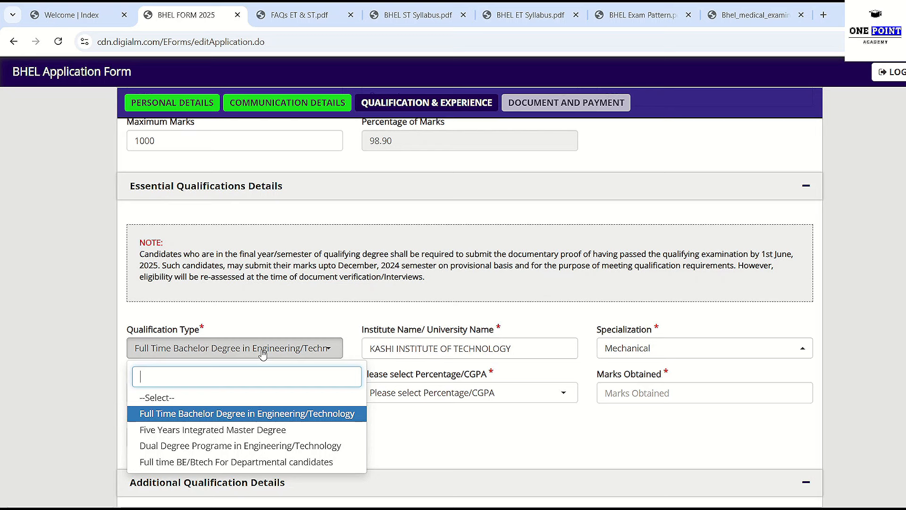
pyautogui.click(283, 414)
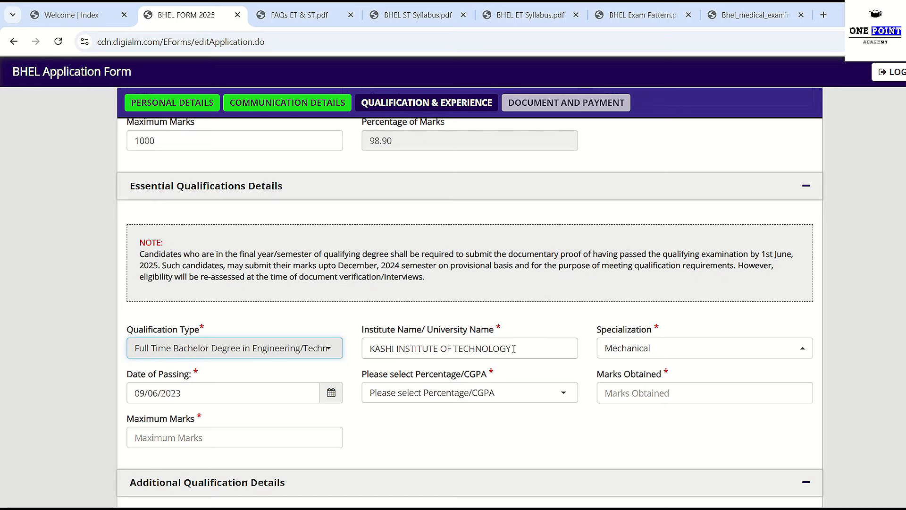
pyautogui.click(729, 342)
pyautogui.click(727, 344)
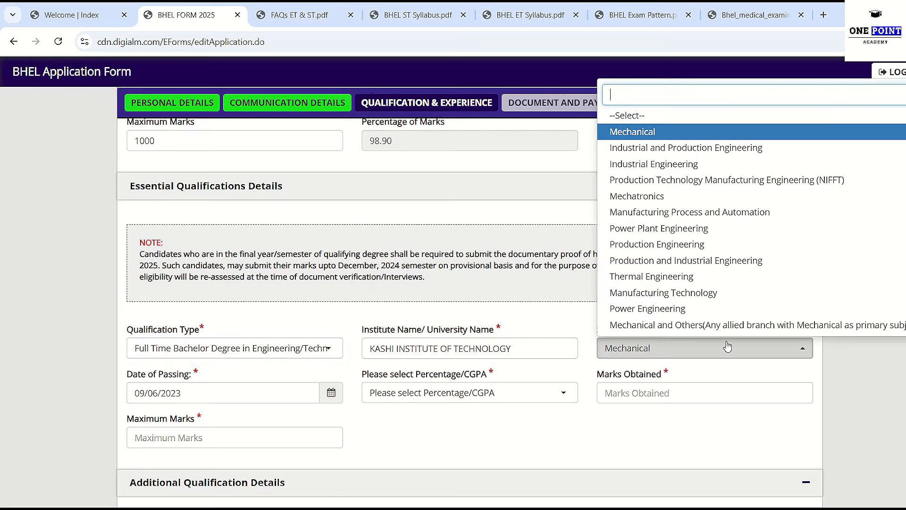
pyautogui.click(744, 139)
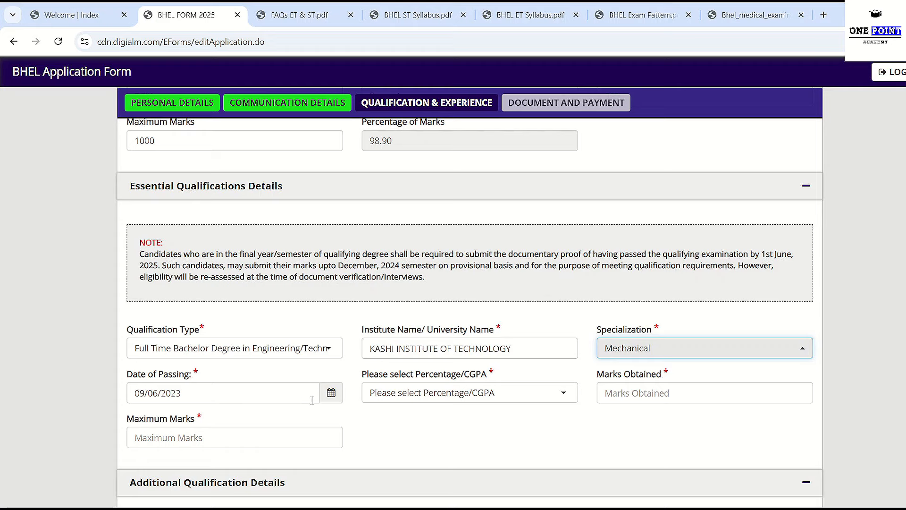
# Step: Try CGPA as the marks format for the essential qualification
pyautogui.scroll(-1, 494, 430)
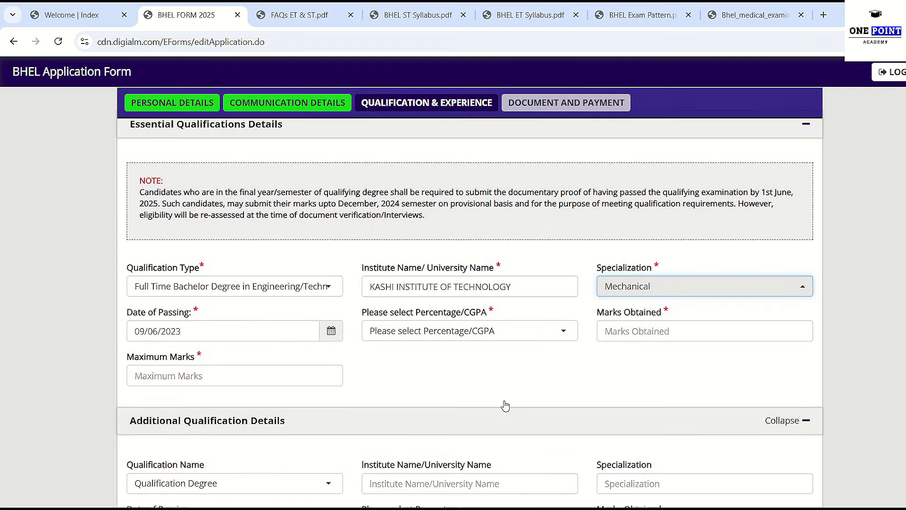
pyautogui.click(528, 336)
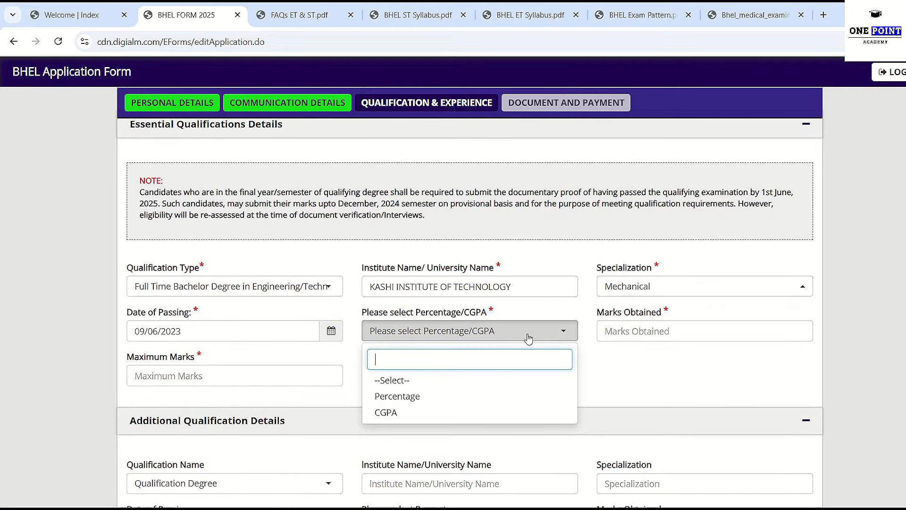
pyautogui.click(515, 413)
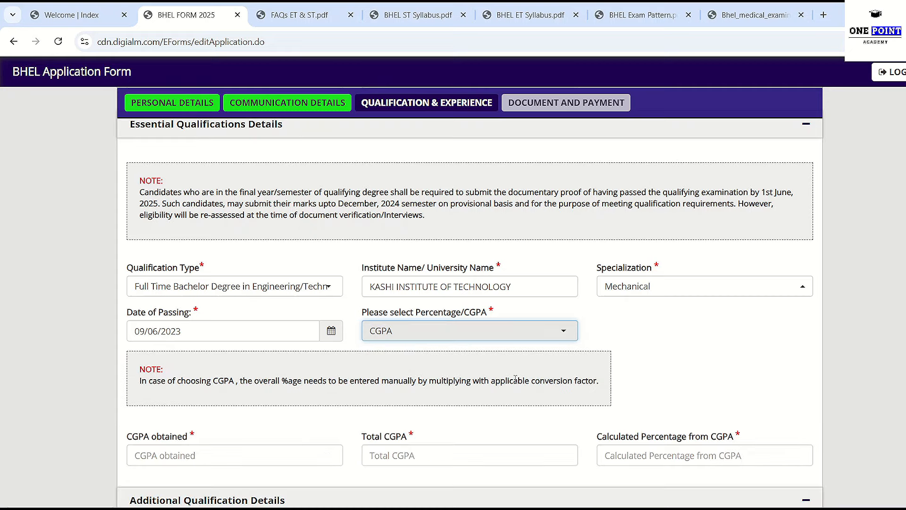
# Step: Set the essential qualification's marks format to Percentage, with 947 marks obtained out of a maximum of 1100
pyautogui.scroll(-1, 516, 352)
pyautogui.click(521, 279)
pyautogui.click(465, 334)
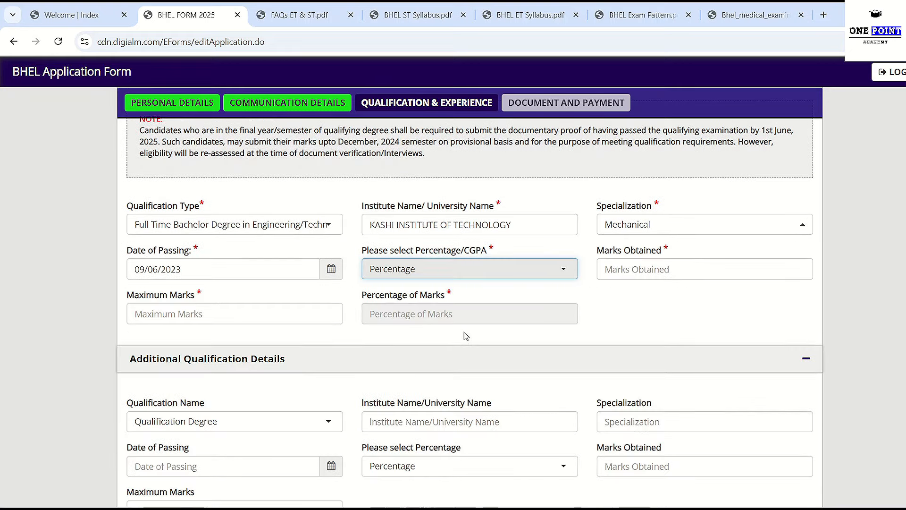
pyautogui.click(640, 271)
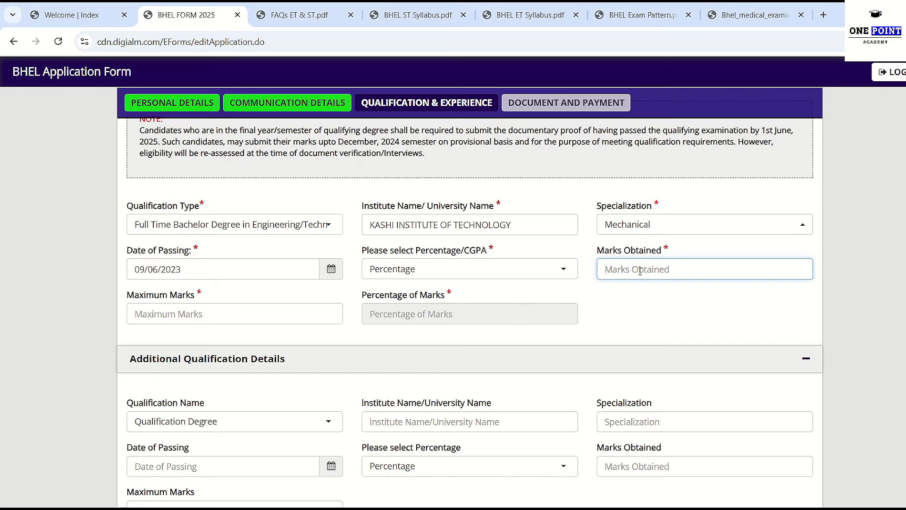
pyautogui.write('947')
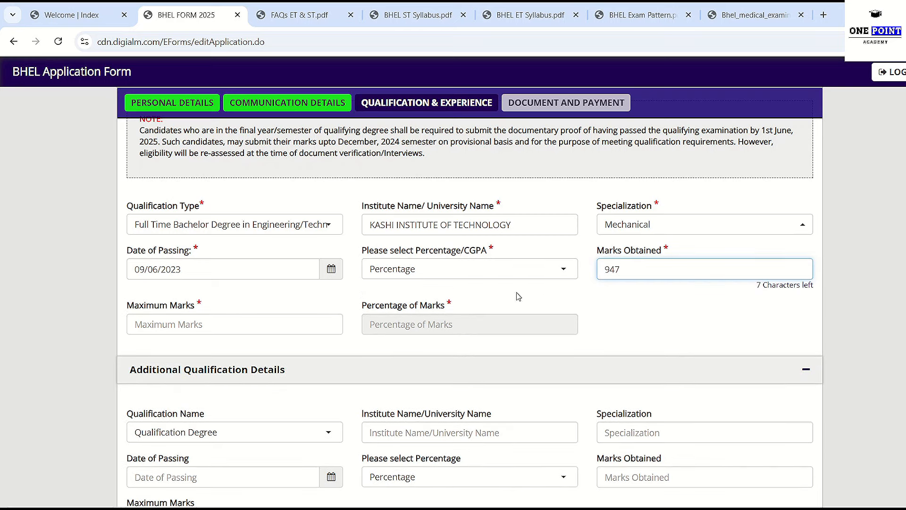
pyautogui.click(293, 324)
pyautogui.write('1')
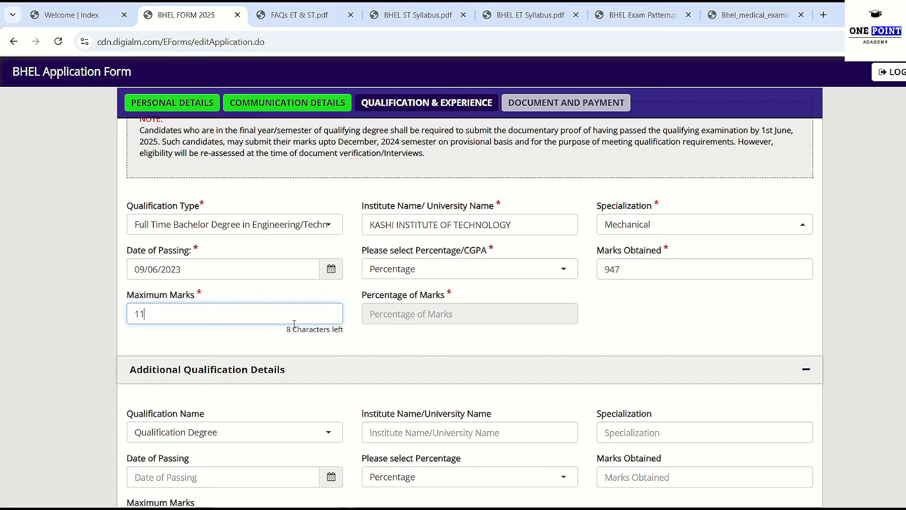
pyautogui.write('000')
pyautogui.click(414, 319)
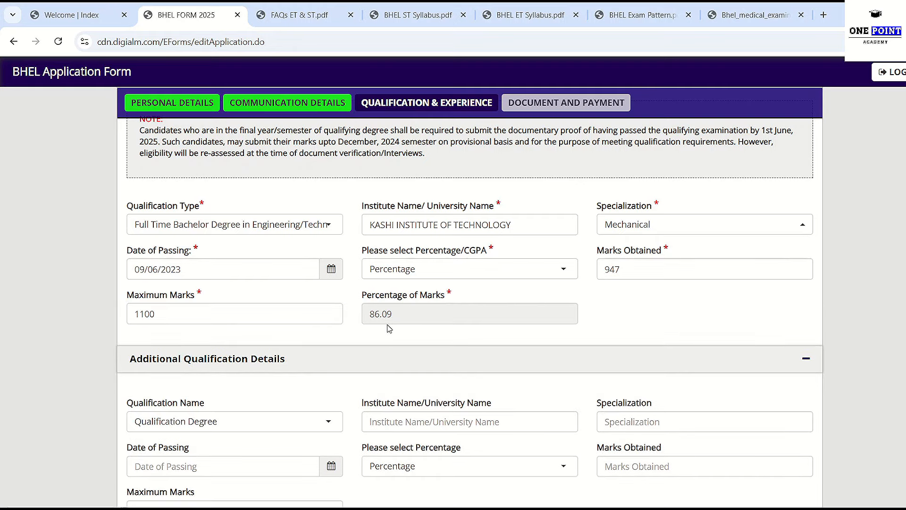
# Step: Try Mtech/ME as the additional qualification and reset the qualification name to --Select--
pyautogui.scroll(-1, 275, 351)
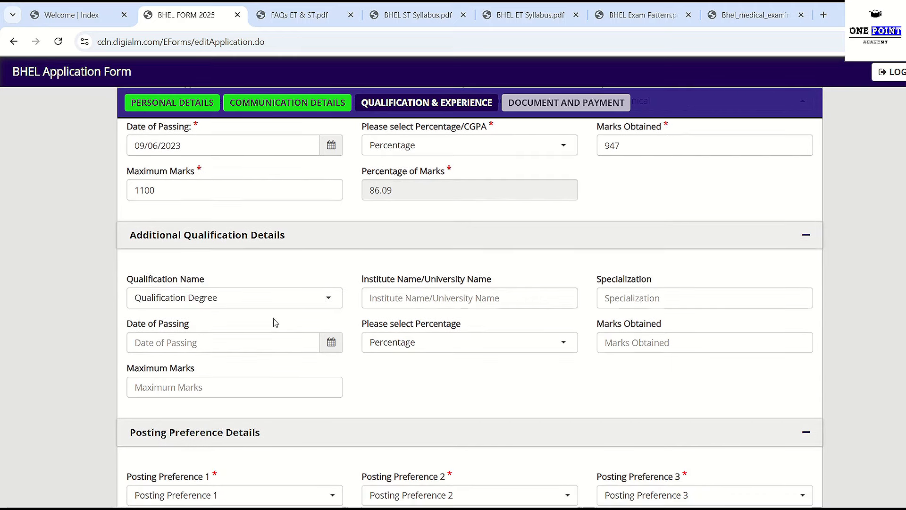
pyautogui.click(250, 302)
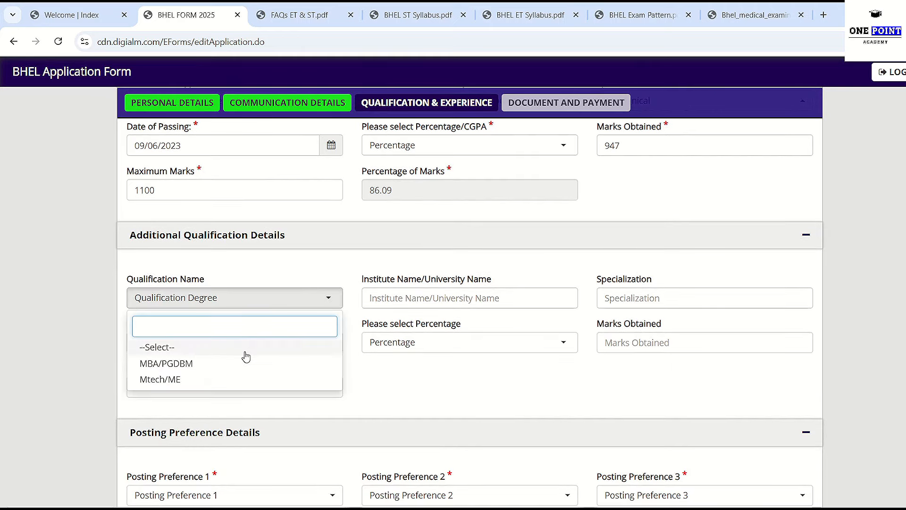
pyautogui.click(241, 382)
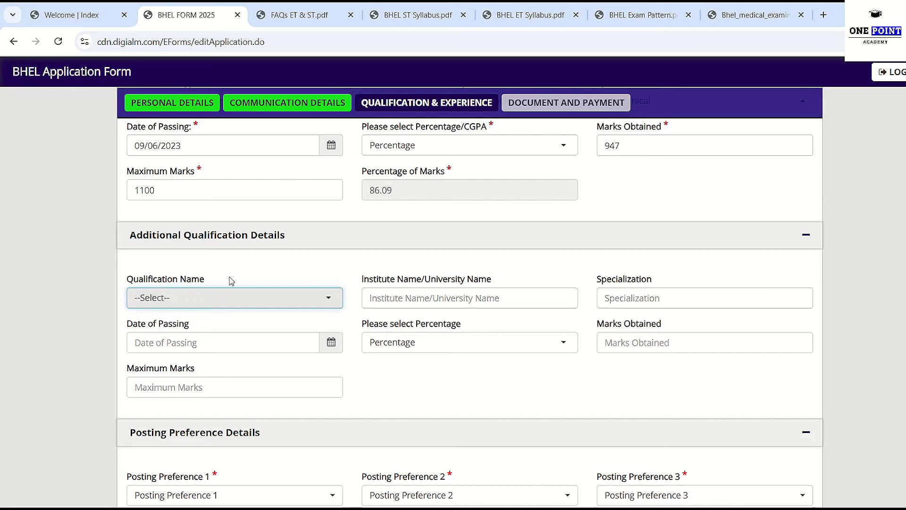
# Step: Set posting preference 1 to Trichy, preference 2 to Ranipet and preference 3 to Power Sector Eastern Region
pyautogui.scroll(-5, 242, 312)
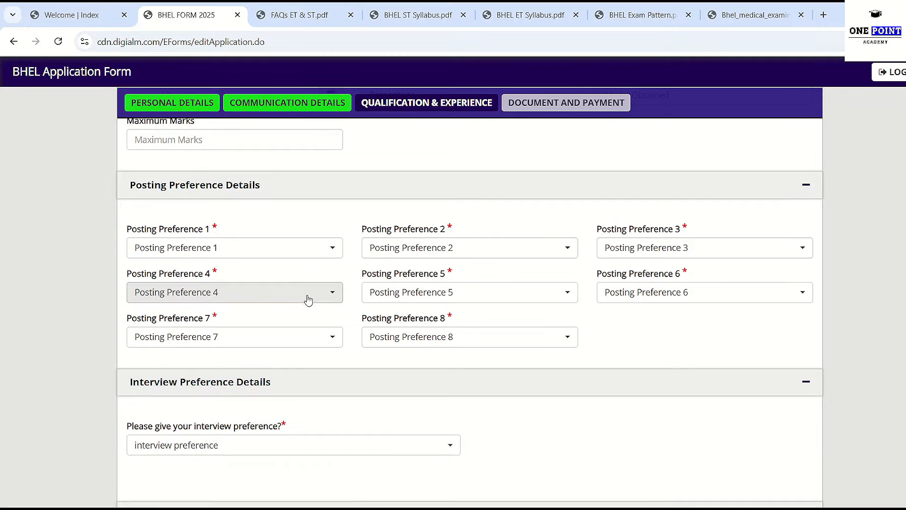
pyautogui.click(251, 243)
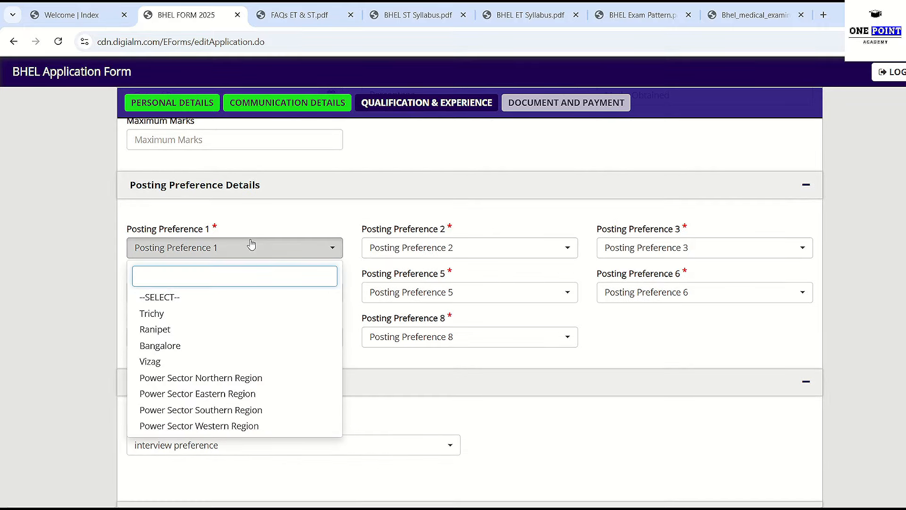
pyautogui.click(236, 313)
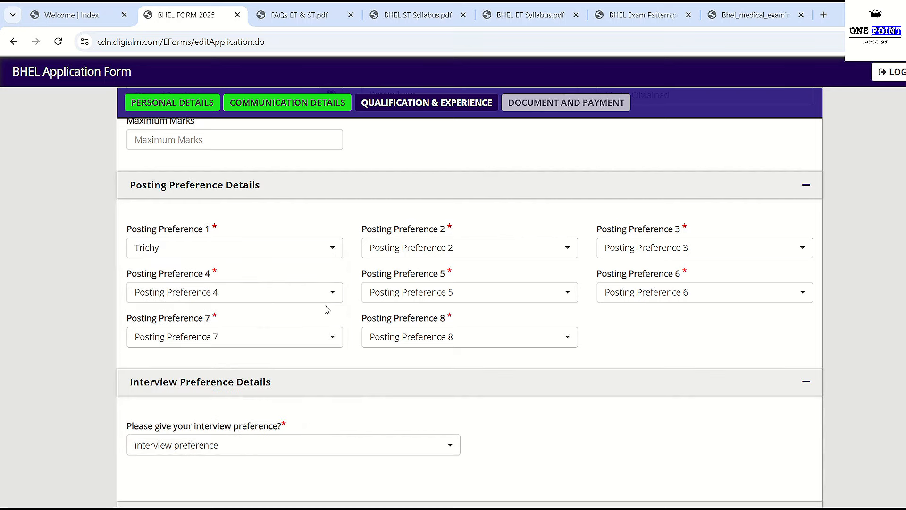
pyautogui.click(472, 254)
pyautogui.click(432, 330)
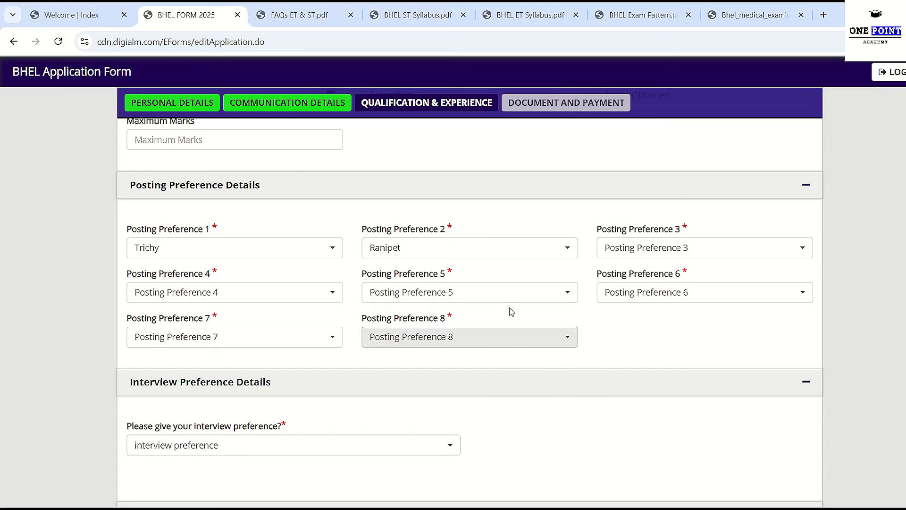
pyautogui.click(675, 248)
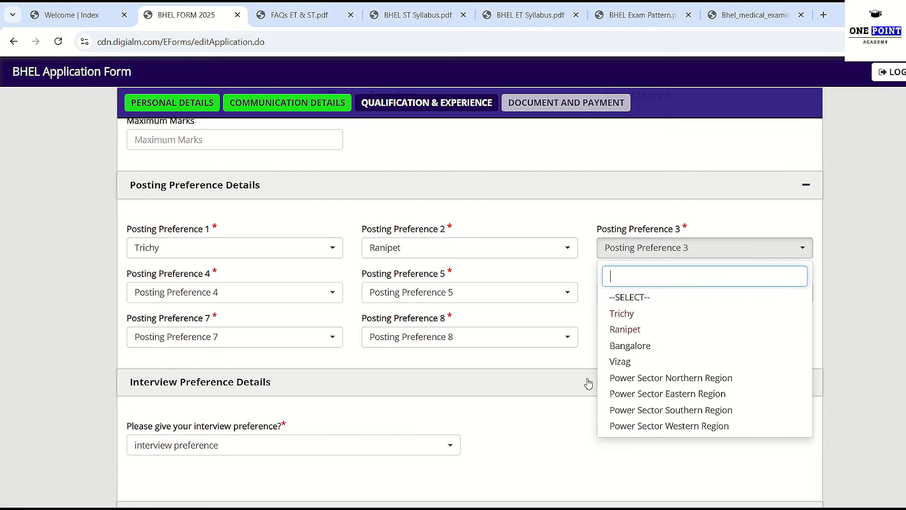
pyautogui.click(659, 394)
# Step: Set posting preference 4 to Vizag, preference 5 to Bangalore and preference 6 to Power Sector Northern Region
pyautogui.click(146, 292)
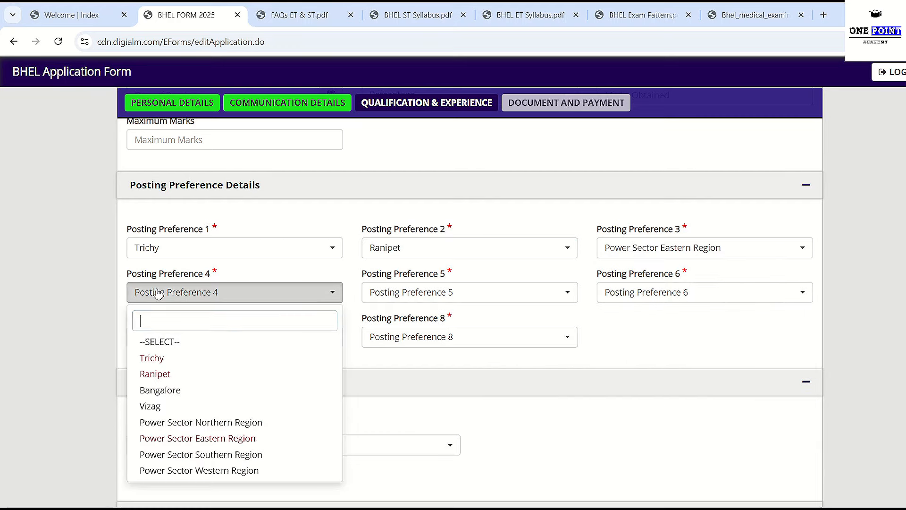
pyautogui.click(173, 410)
pyautogui.click(435, 299)
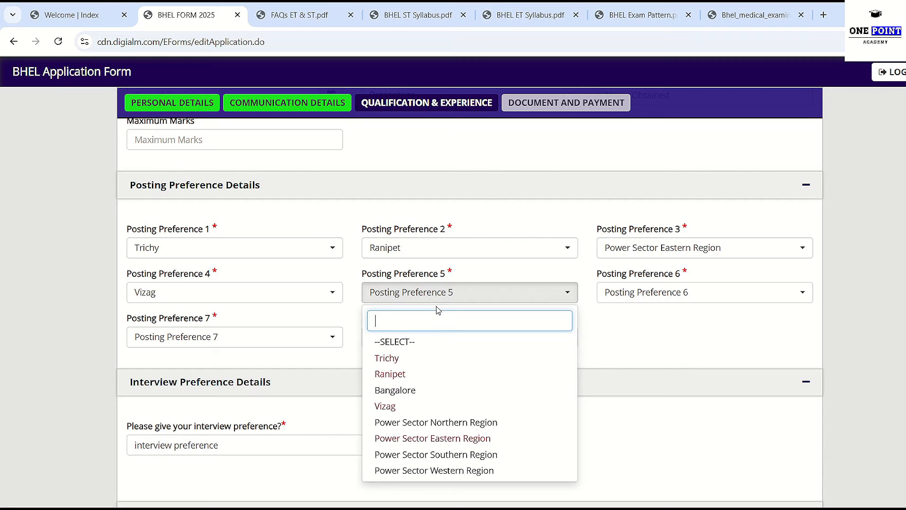
pyautogui.click(443, 391)
pyautogui.click(648, 296)
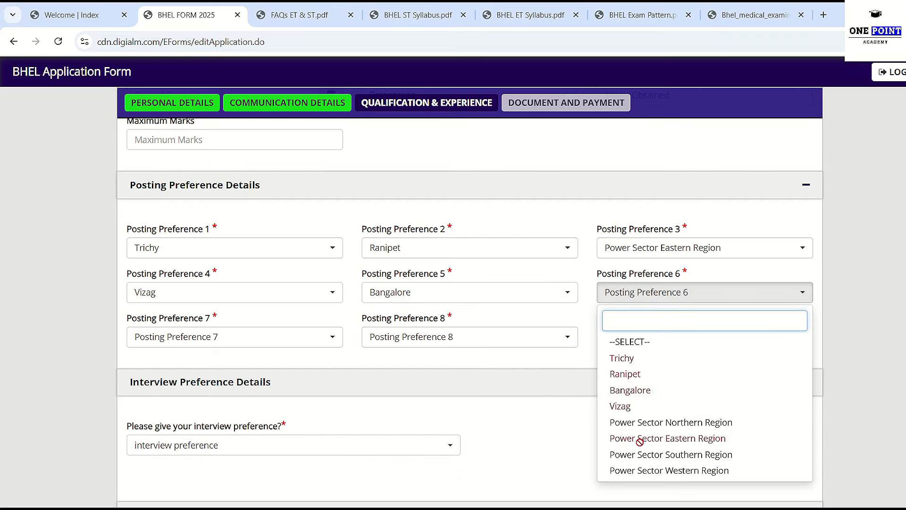
pyautogui.click(655, 421)
# Step: Set posting preference 7 to Power Sector Southern Region and preference 8 to Power Sector Western Region
pyautogui.click(226, 349)
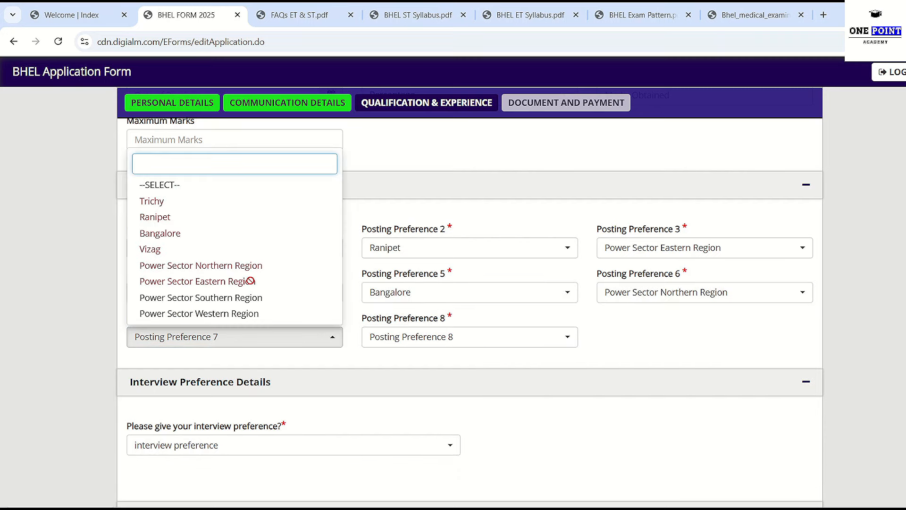
pyautogui.click(248, 296)
pyautogui.click(442, 348)
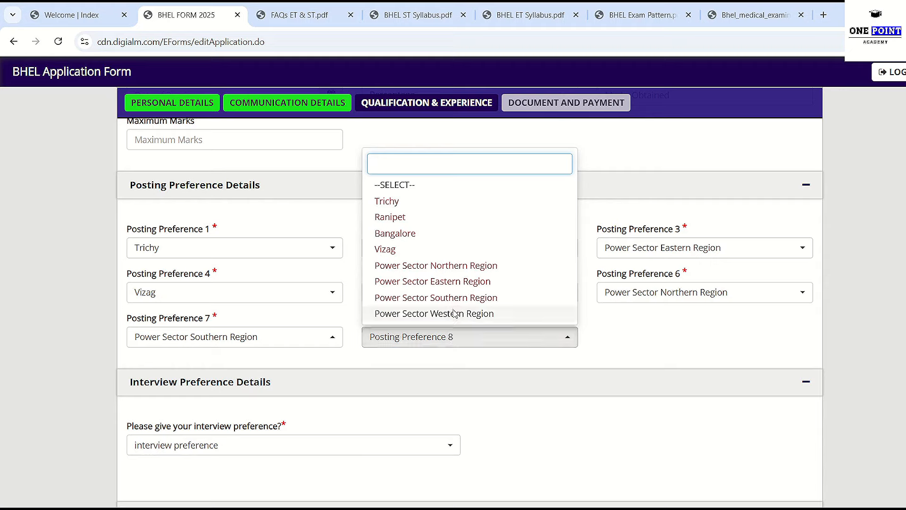
pyautogui.click(454, 309)
# Step: Select North Based Location as the interview preference
pyautogui.scroll(-1, 562, 366)
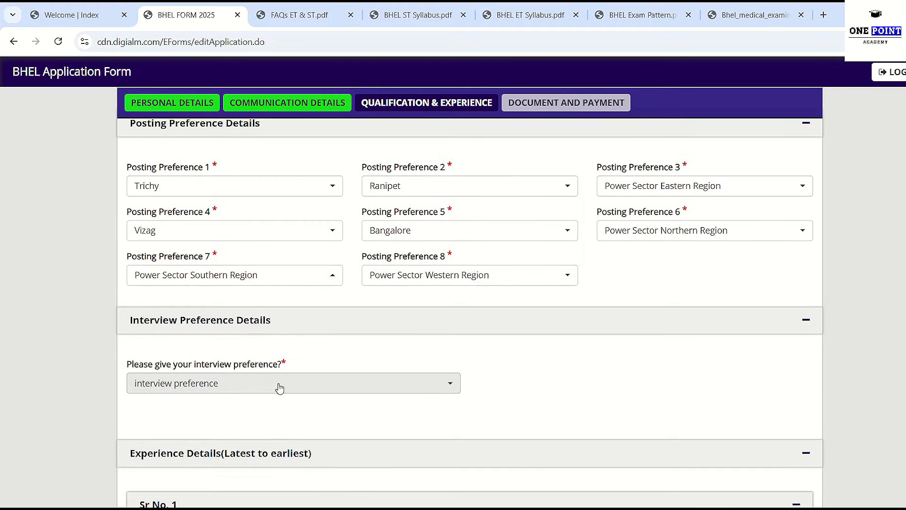
pyautogui.scroll(-2, 269, 390)
pyautogui.click(362, 264)
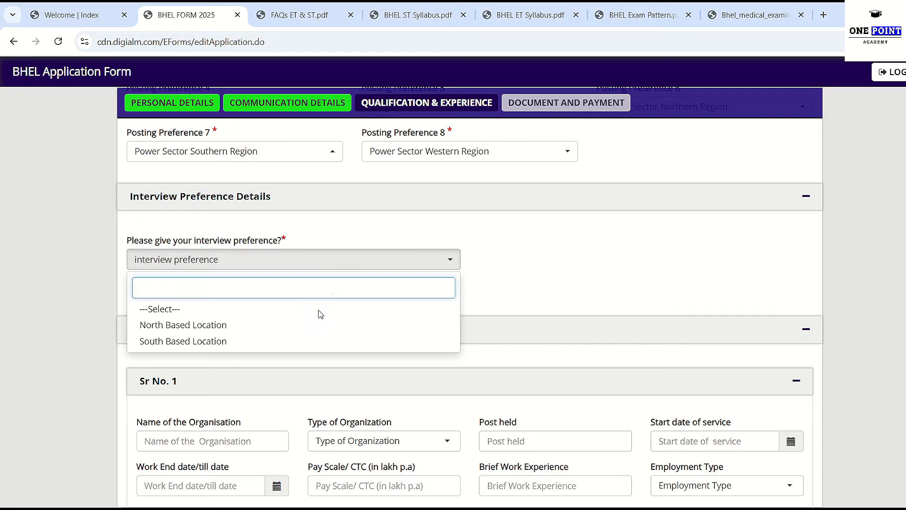
pyautogui.click(302, 329)
# Step: Examine the Experience Details fields, including the choices for type of organization and employment type, without selecting any
pyautogui.scroll(-2, 482, 309)
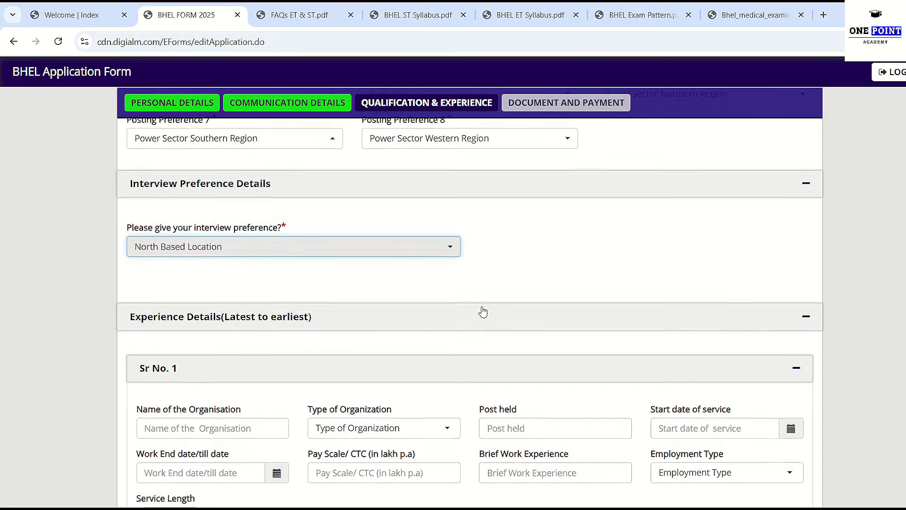
pyautogui.scroll(-1, 395, 287)
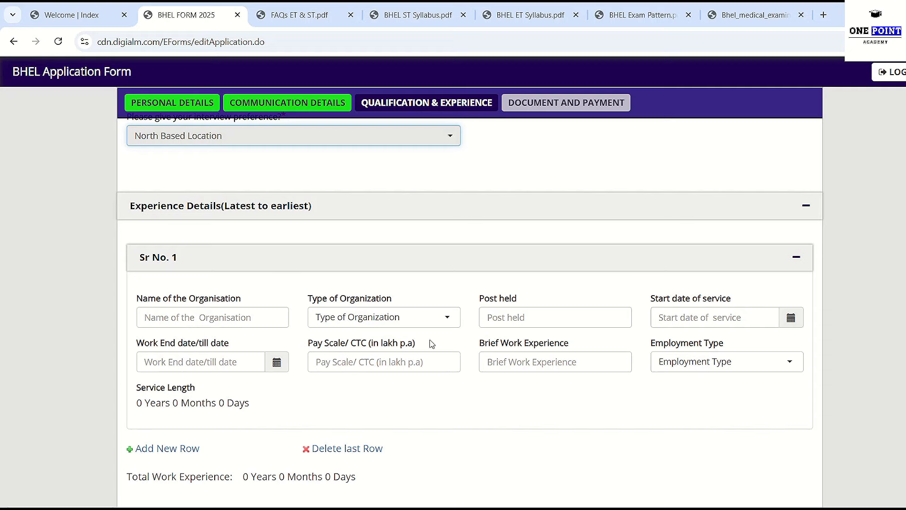
pyautogui.scroll(-1, 472, 339)
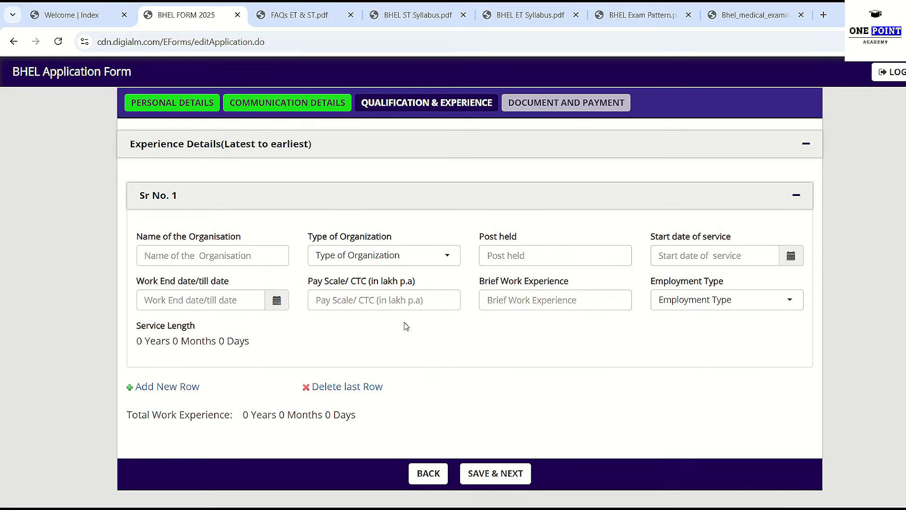
pyautogui.scroll(1, 415, 334)
pyautogui.scroll(-1, 338, 324)
pyautogui.click(429, 263)
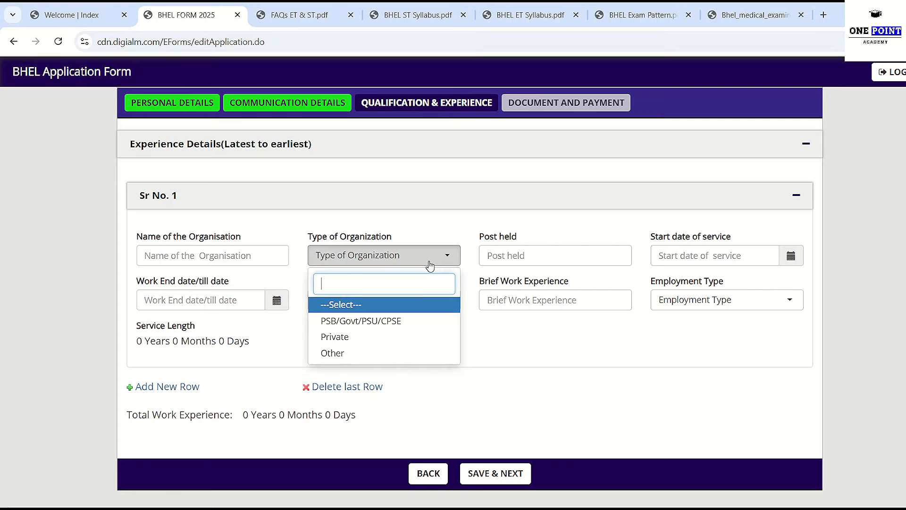
pyautogui.click(544, 240)
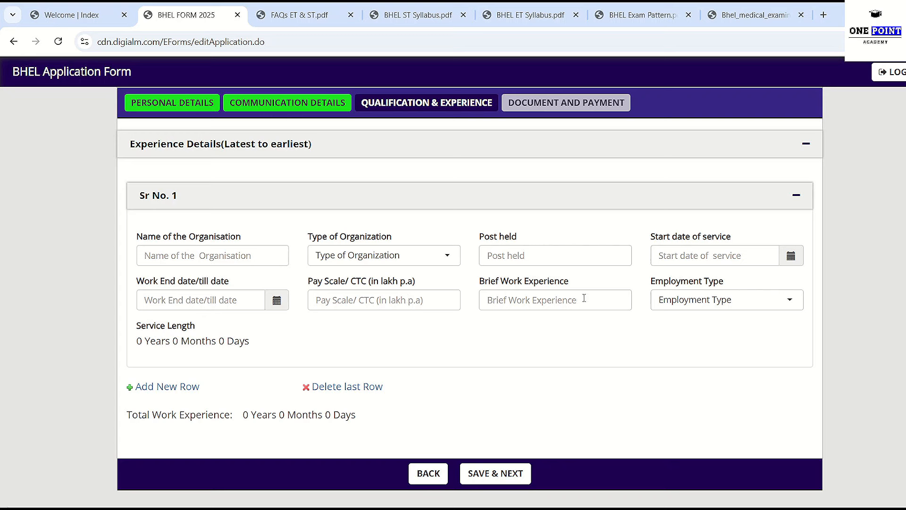
pyautogui.click(706, 304)
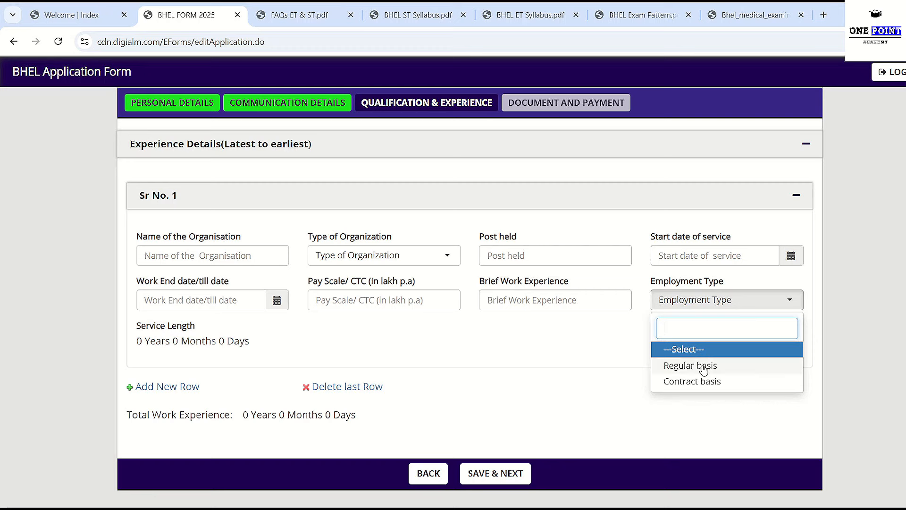
pyautogui.click(563, 332)
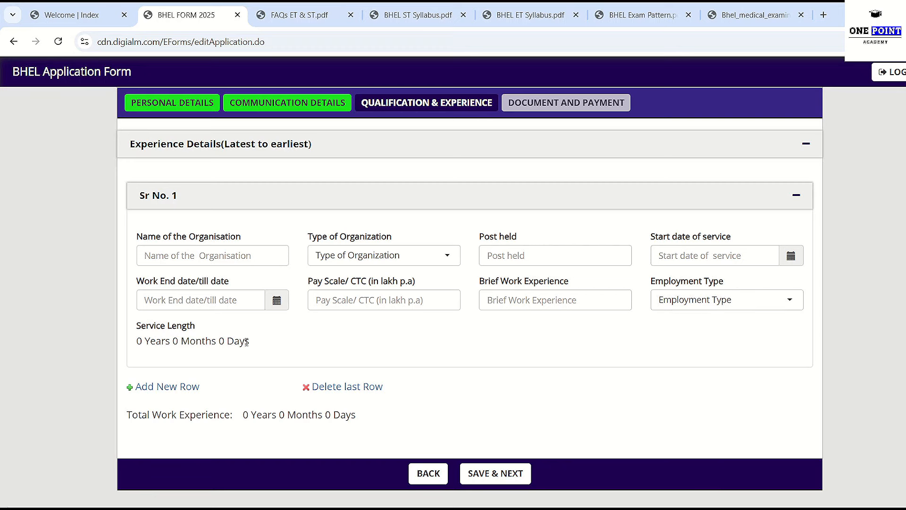
# Step: Try to add a new row to Experience Details with the first row left empty
pyautogui.click(179, 387)
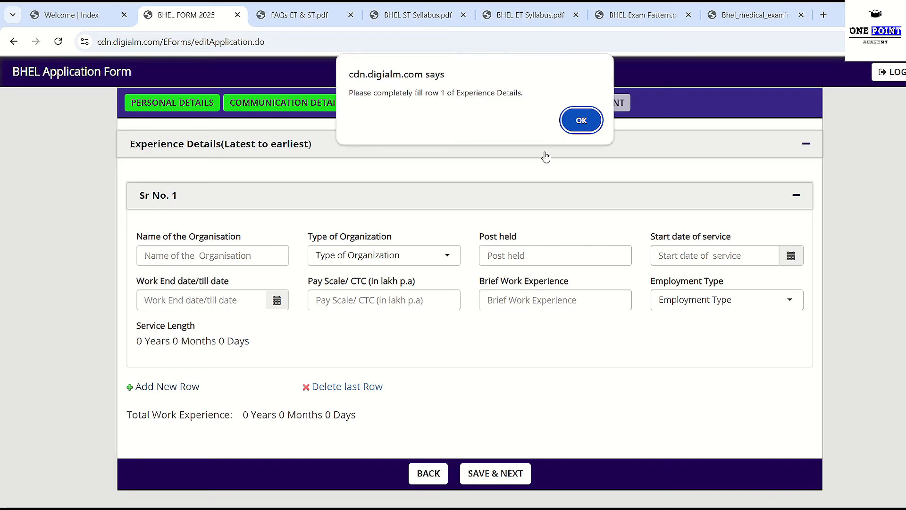
pyautogui.click(576, 126)
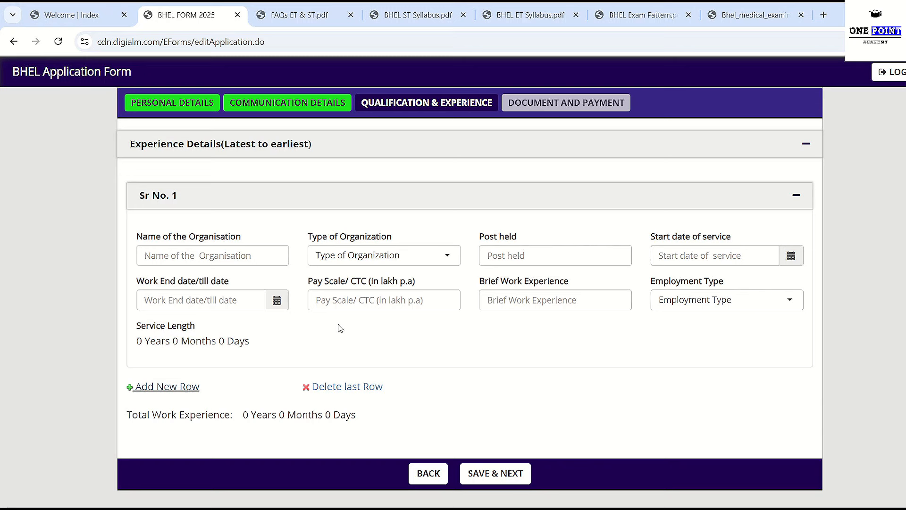
# Step: Save the Qualification & Experience section and proceed to the Document and Payment section
pyautogui.click(495, 474)
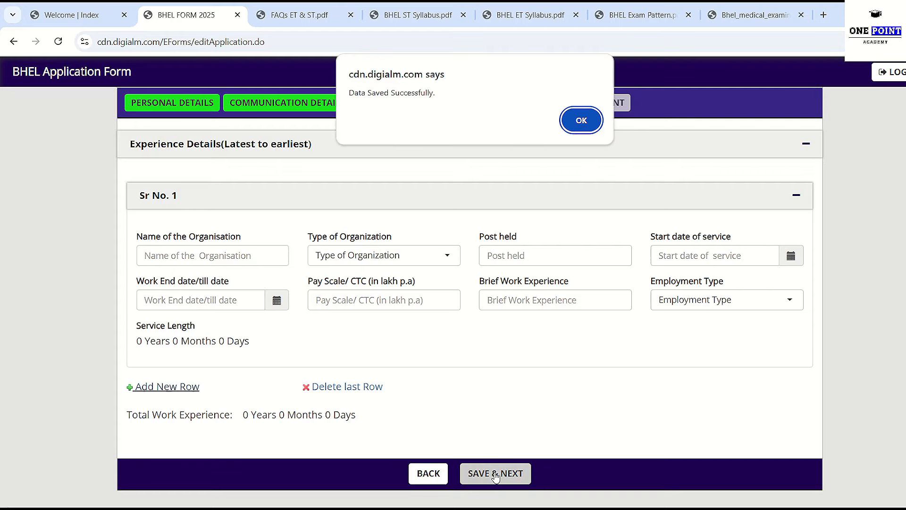
pyautogui.click(583, 120)
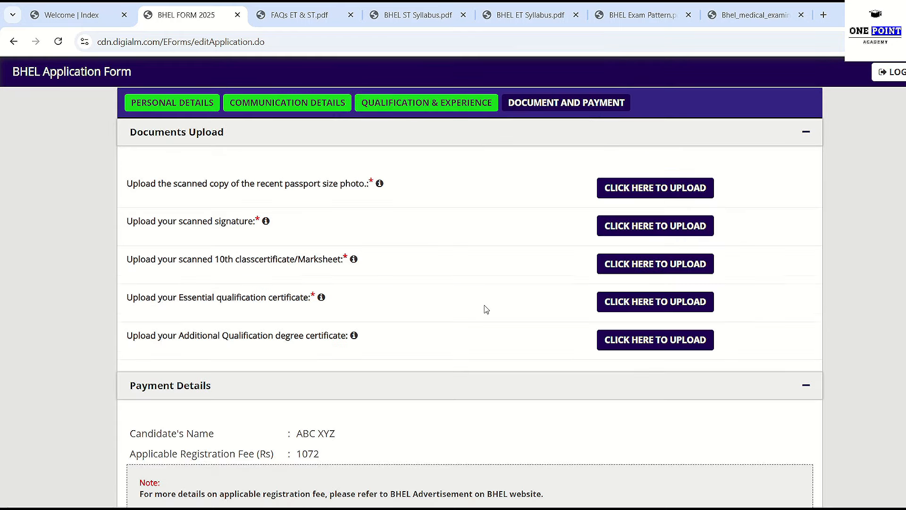
# Step: Review the passport photo upload instructions on dimensions, scanner dpi, format, file size and background, and close them without uploading
pyautogui.scroll(1, 519, 326)
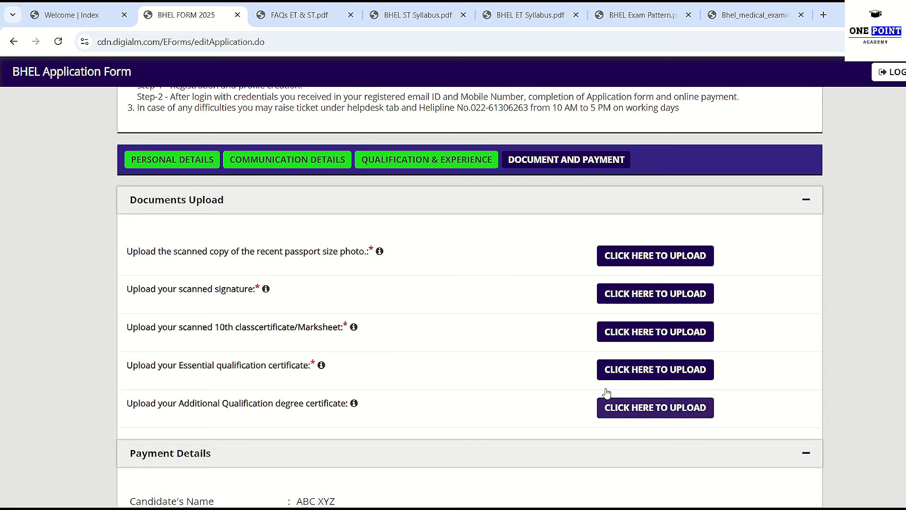
pyautogui.click(647, 257)
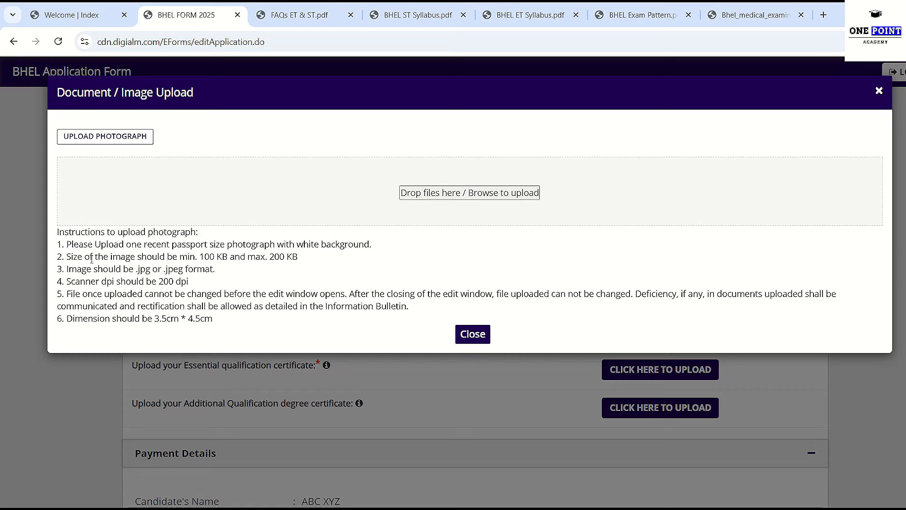
pyautogui.moveTo(212, 320); pyautogui.dragTo(140, 319)
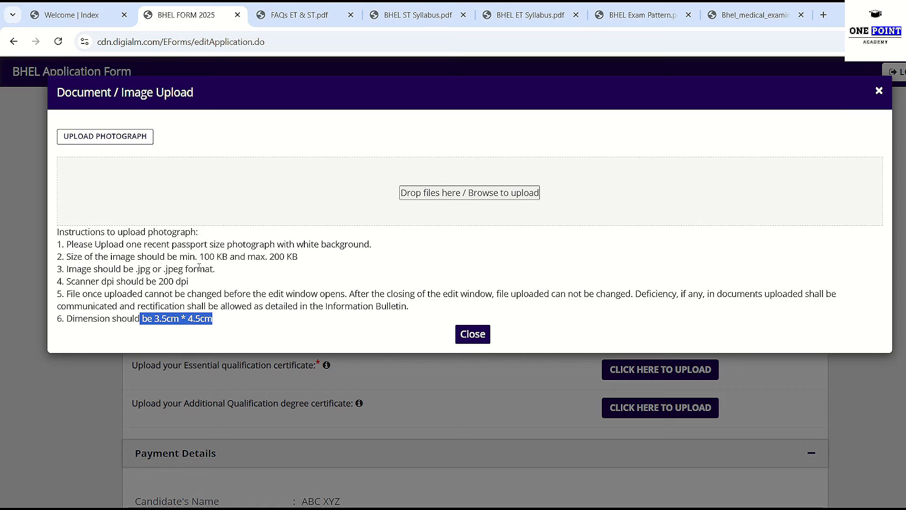
pyautogui.moveTo(190, 281); pyautogui.dragTo(127, 282)
pyautogui.moveTo(215, 269); pyautogui.dragTo(122, 269)
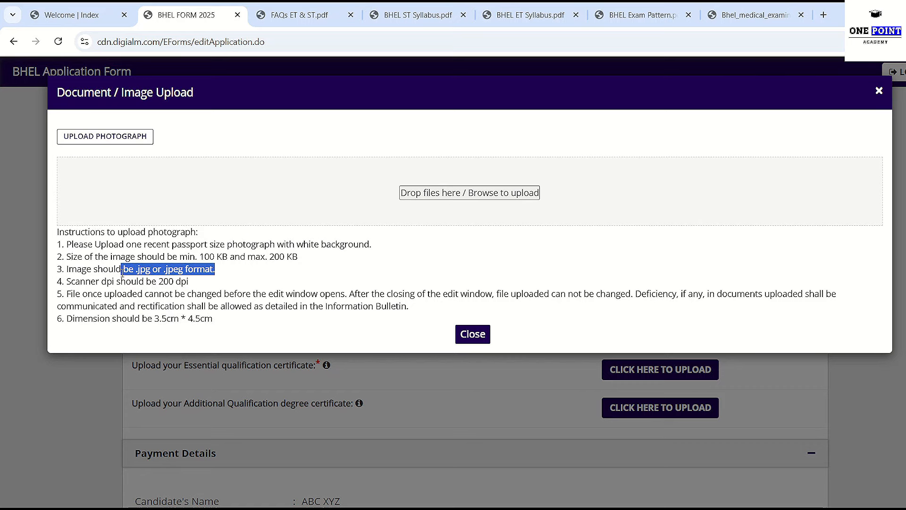
pyautogui.moveTo(299, 256); pyautogui.dragTo(204, 259)
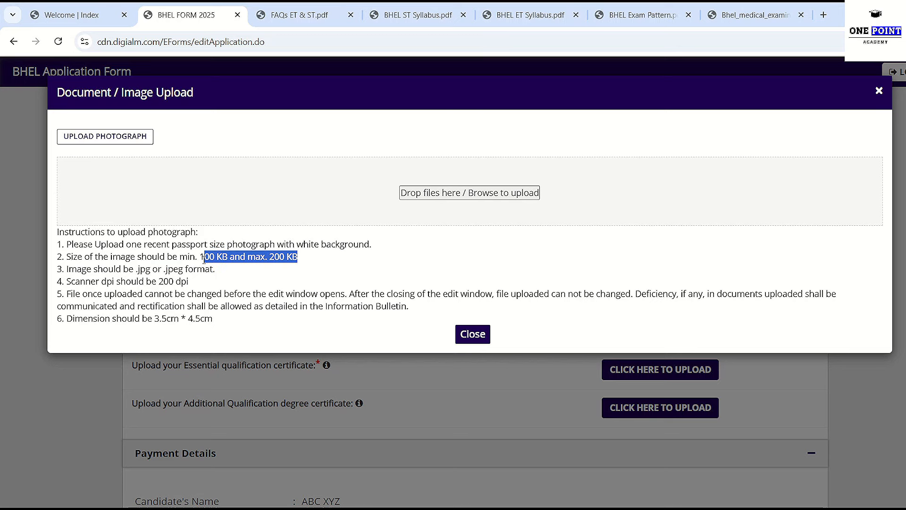
pyautogui.click(322, 247)
pyautogui.moveTo(372, 244); pyautogui.dragTo(172, 244)
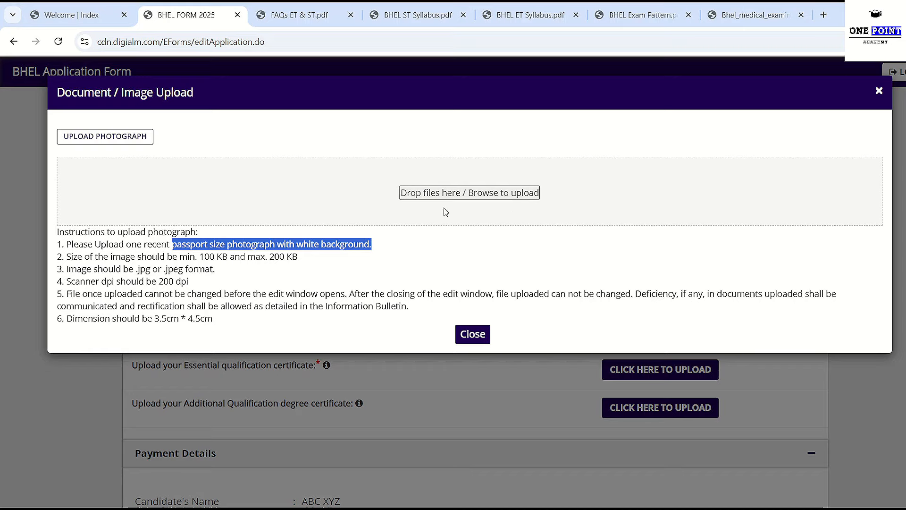
pyautogui.click(475, 335)
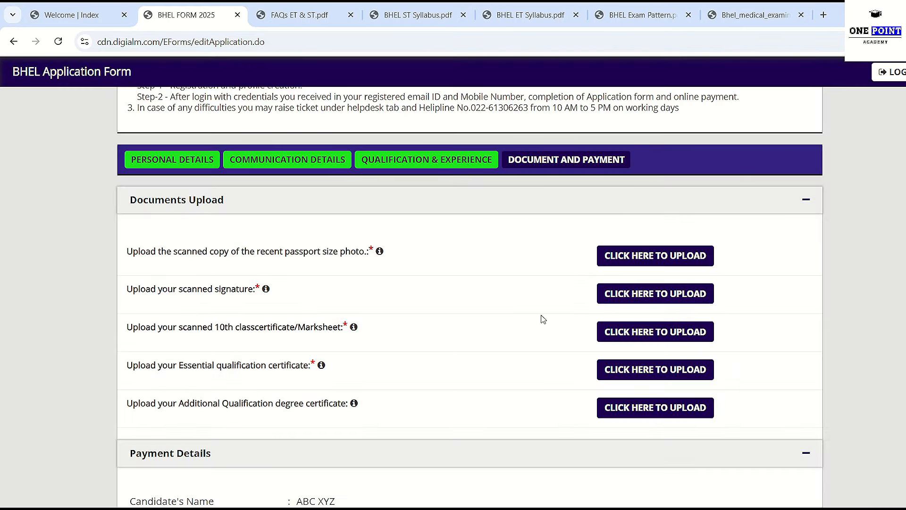
# Step: Check the file size and format requirements for the scanned signature and the 10th class certificate uploads
pyautogui.click(673, 298)
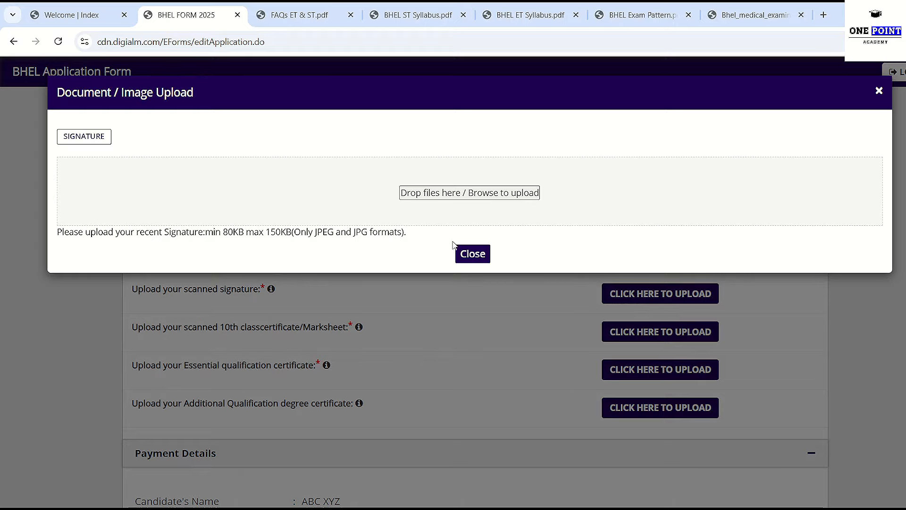
pyautogui.click(473, 254)
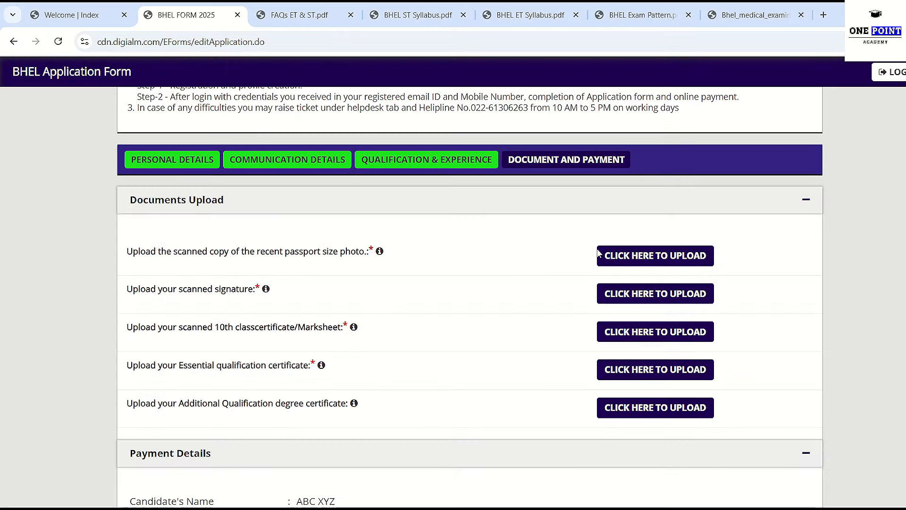
pyautogui.scroll(-1, 557, 275)
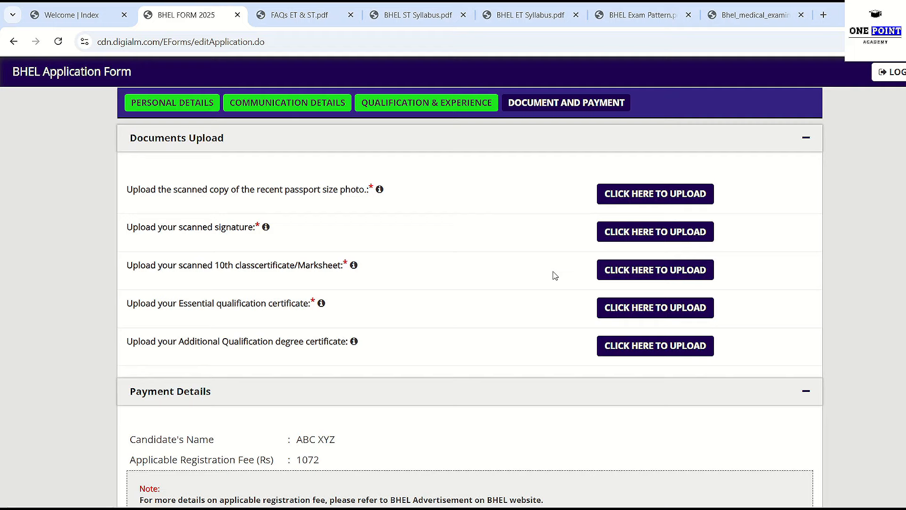
pyautogui.click(673, 275)
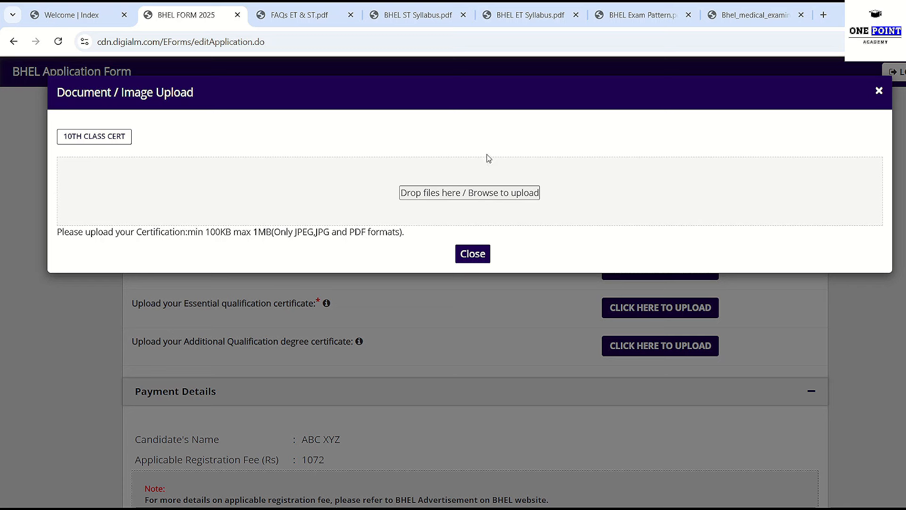
pyautogui.click(473, 255)
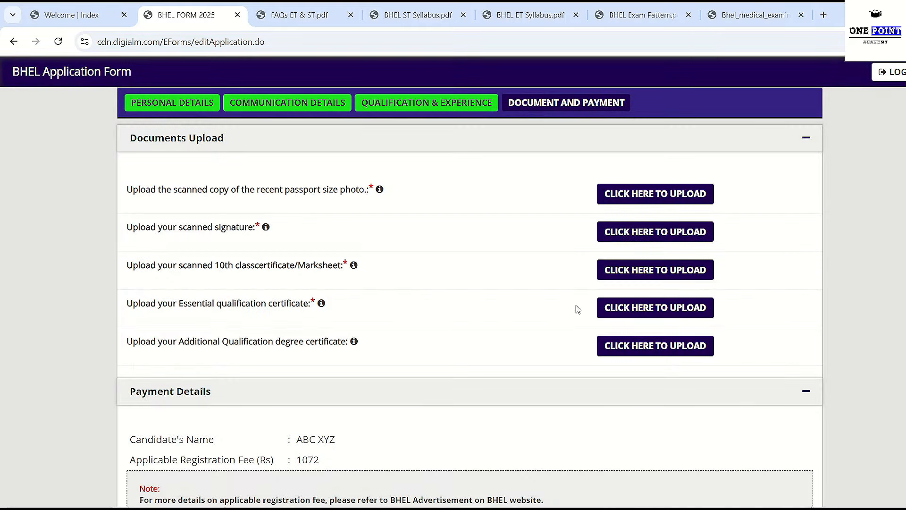
# Step: Check the file size and format requirements for the essential qualification and additional qualification certificate uploads, closing each without uploading
pyautogui.click(609, 313)
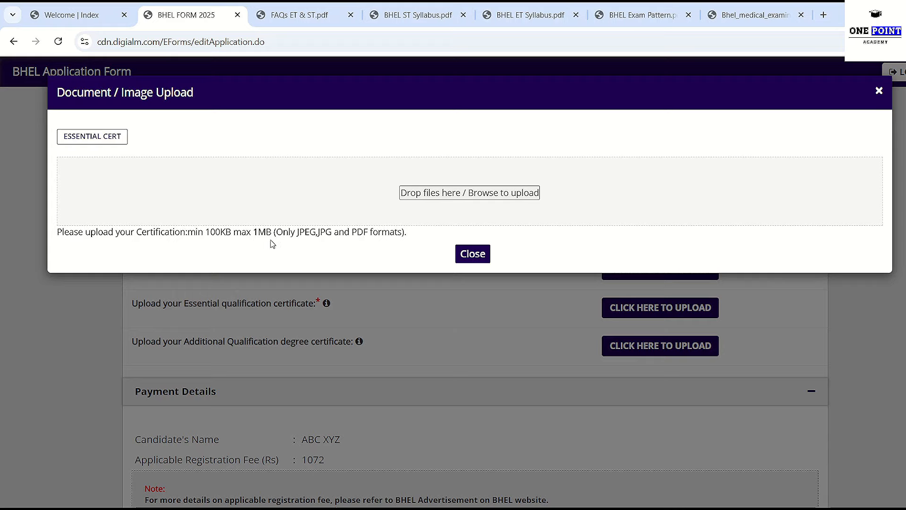
pyautogui.click(473, 253)
pyautogui.scroll(-2, 471, 259)
pyautogui.scroll(-1, 475, 265)
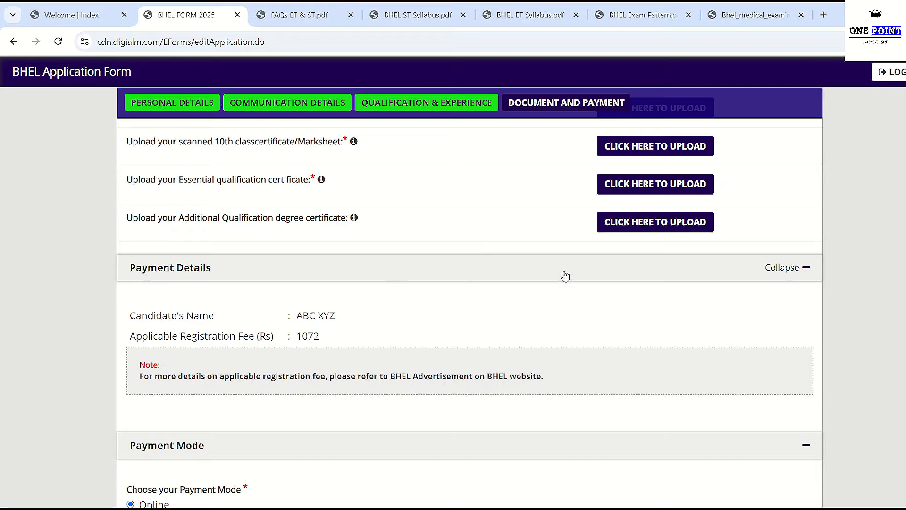
pyautogui.click(614, 226)
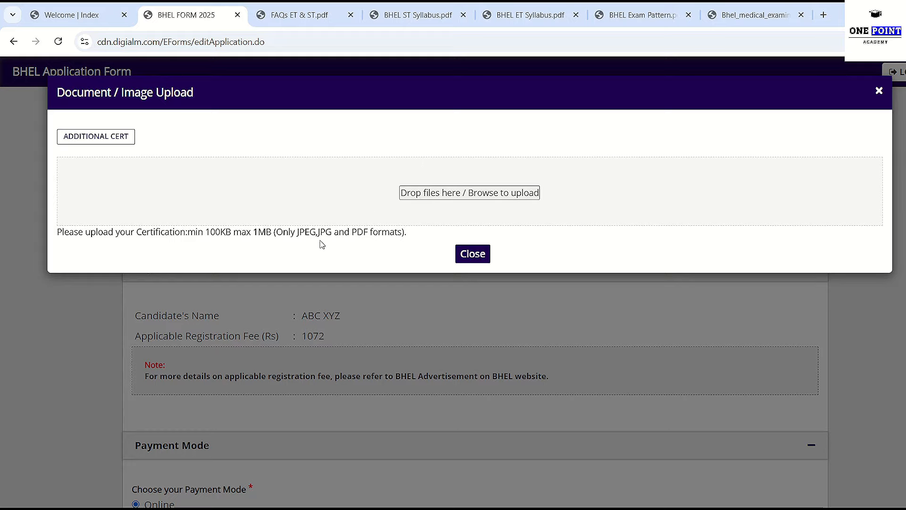
pyautogui.click(472, 253)
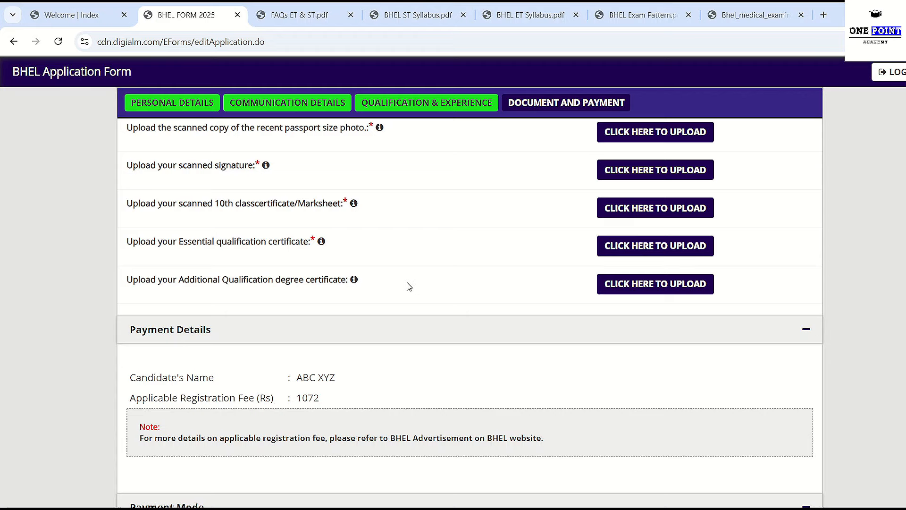
# Step: Review the applicable registration fee, the payment mode and the declaration statements down to the captcha and submission options
pyautogui.scroll(-2, 409, 287)
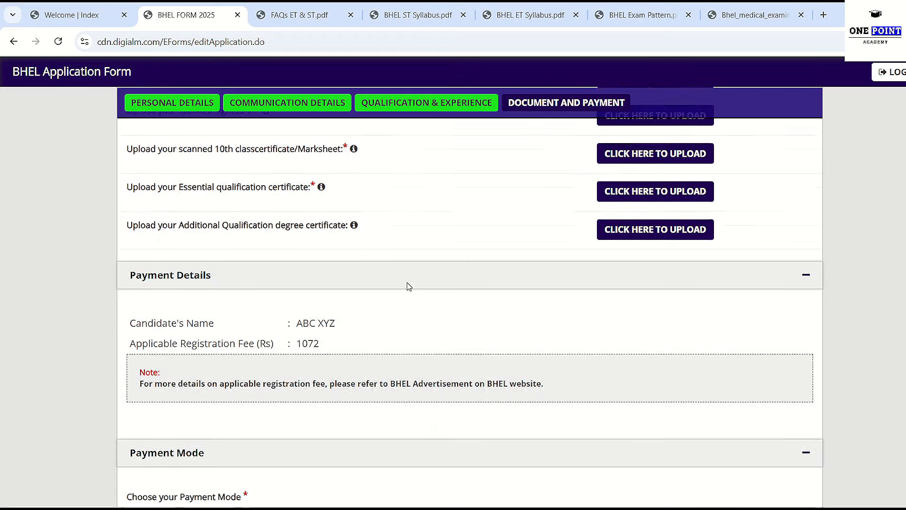
pyautogui.scroll(-1, 326, 322)
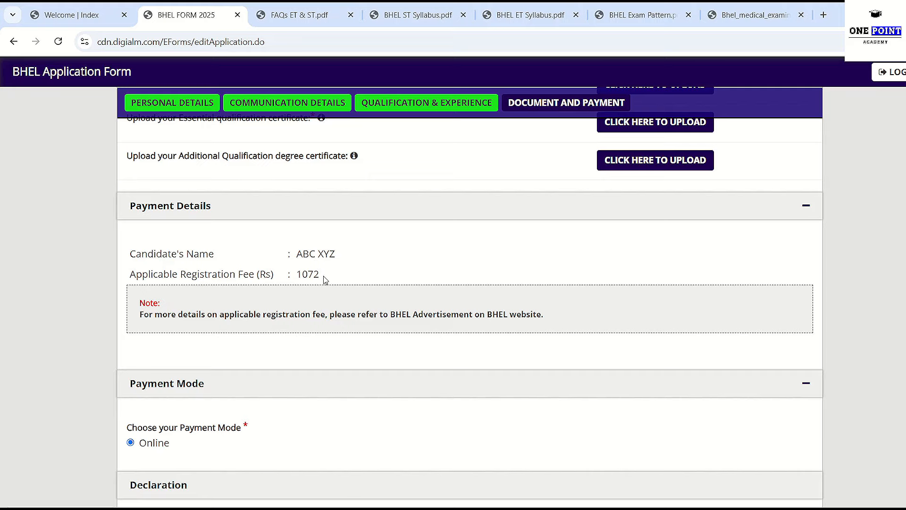
pyautogui.scroll(-3, 325, 279)
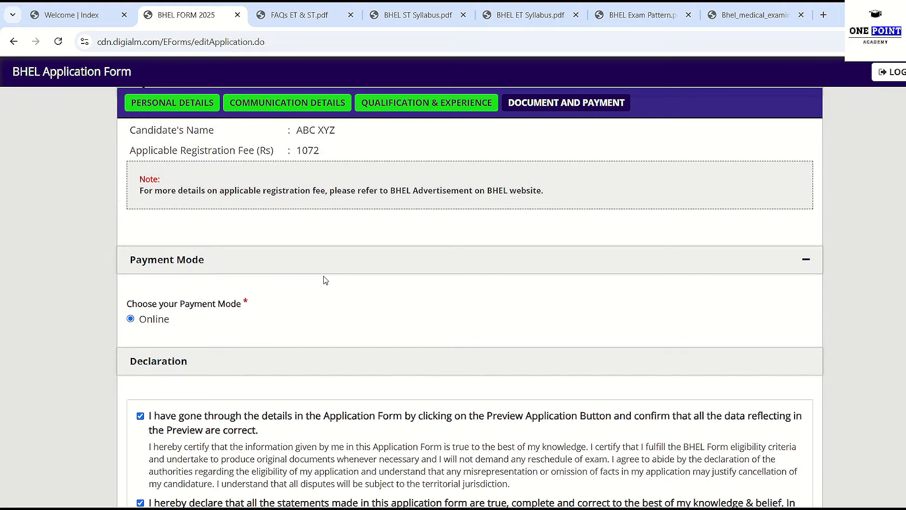
pyautogui.scroll(1, 324, 275)
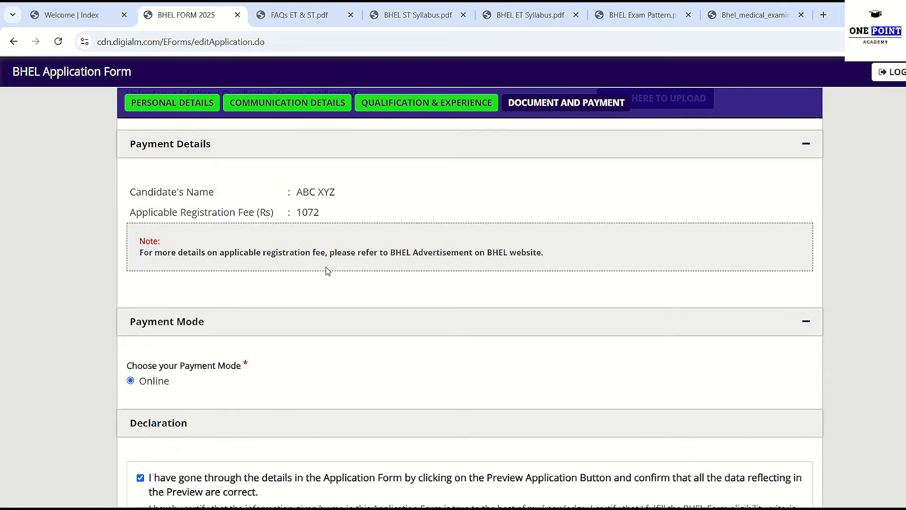
pyautogui.doubleClick(332, 216)
pyautogui.click(333, 214)
pyautogui.scroll(-1, 293, 223)
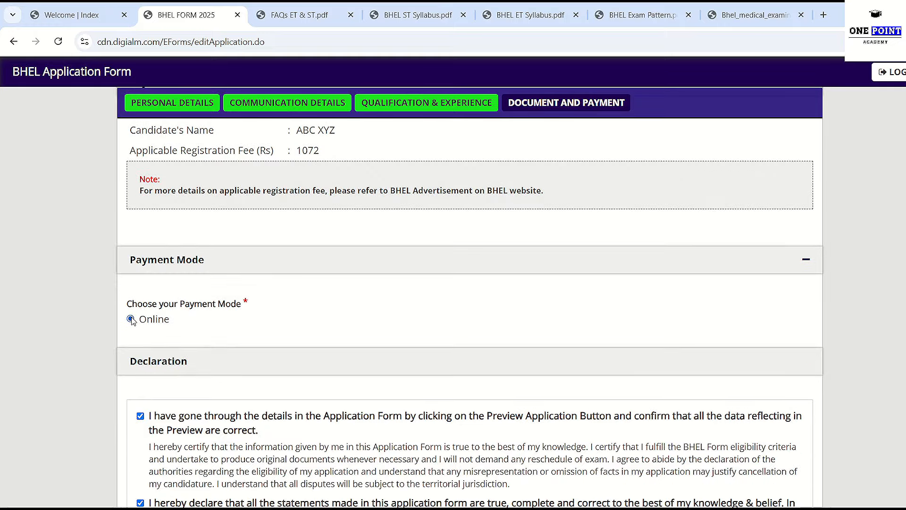
pyautogui.scroll(-3, 161, 293)
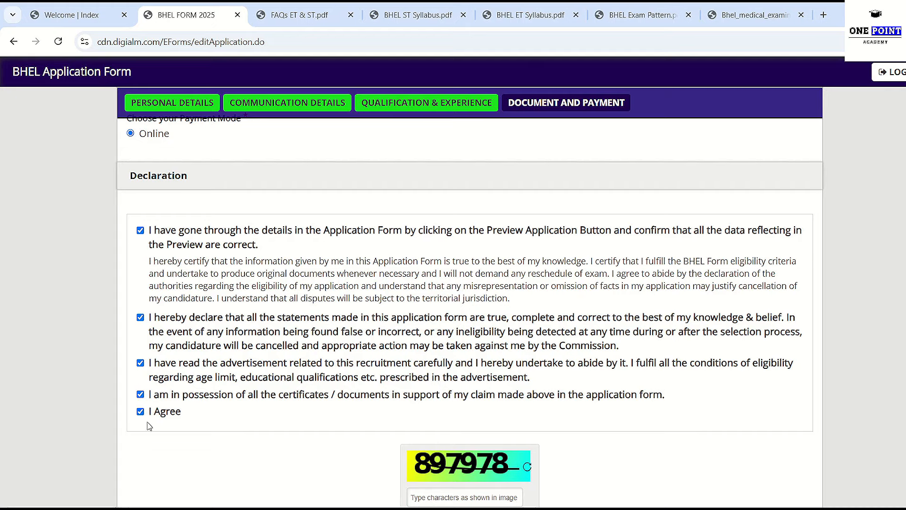
pyautogui.scroll(-2, 156, 423)
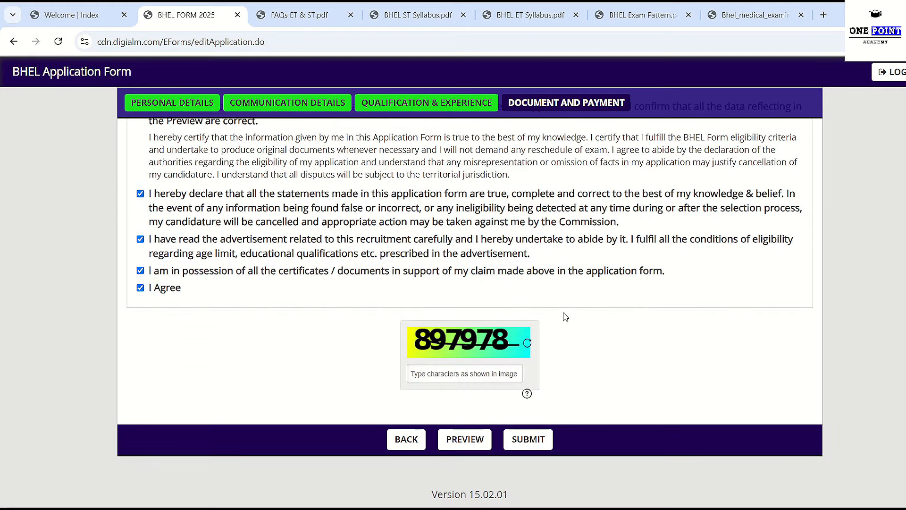